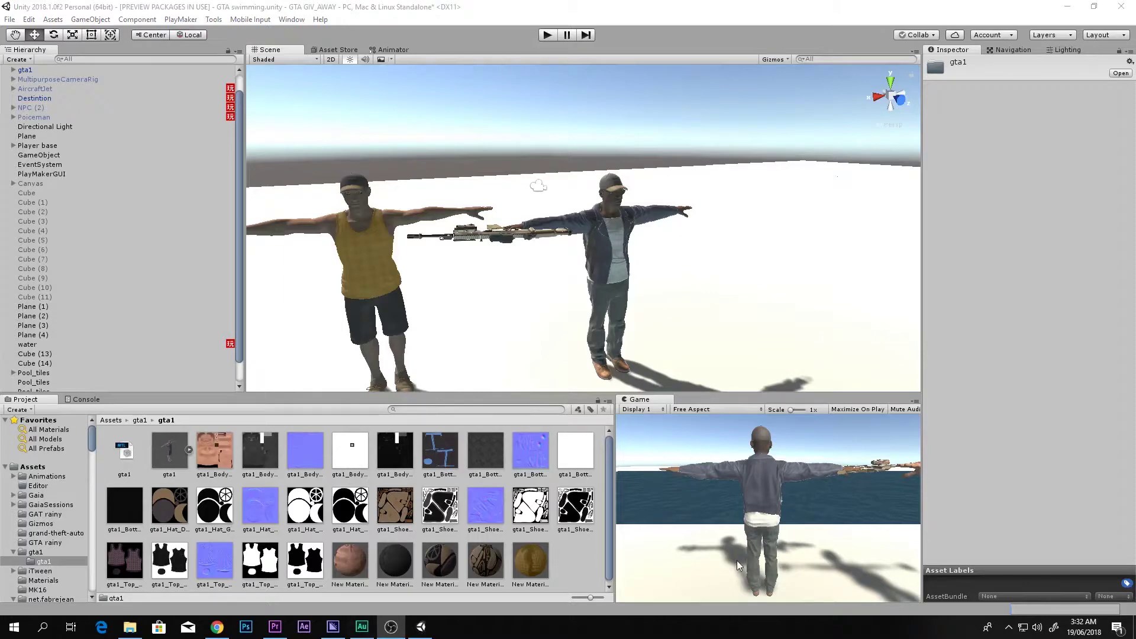
Step: Play the scene in a maximized game view and run the jacketed character around the pool's edge
key(shift+space)
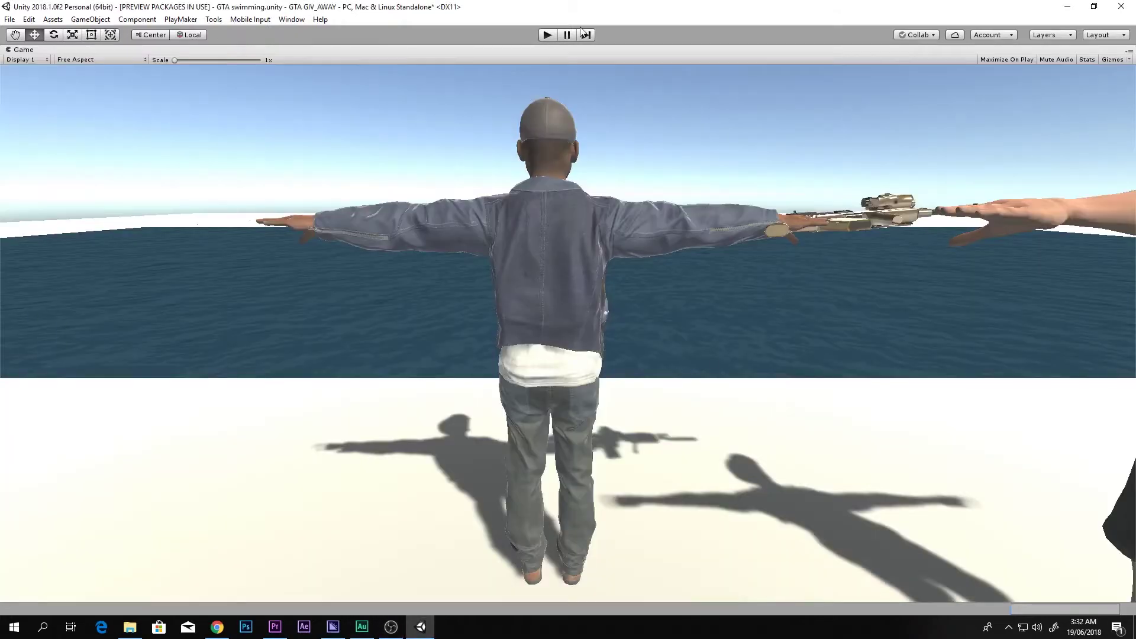
click(549, 35)
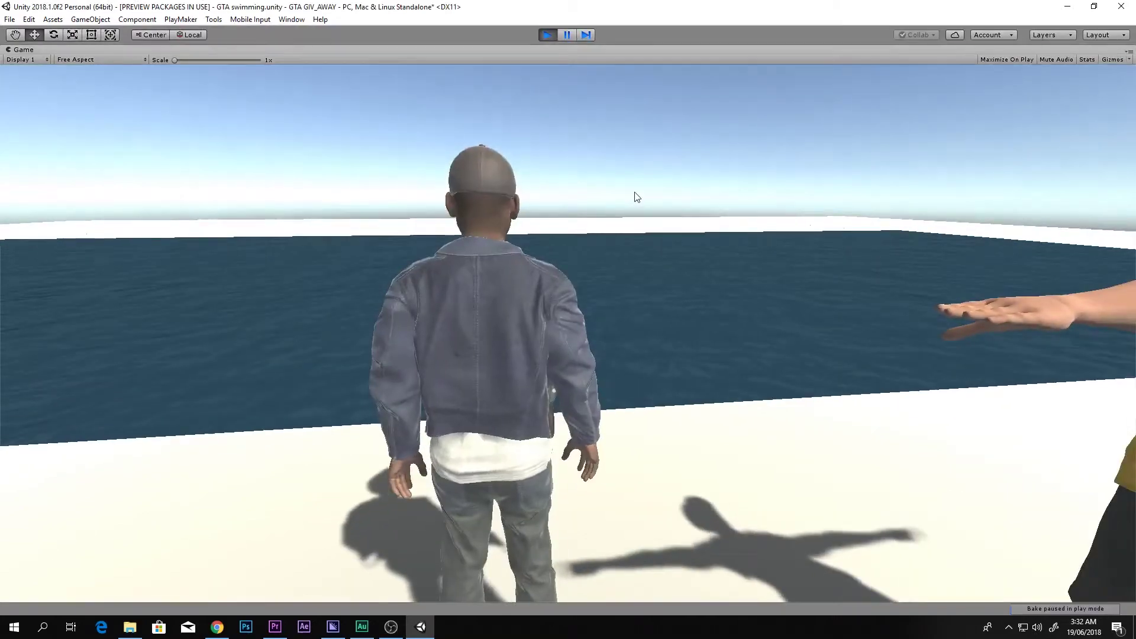
key(w)
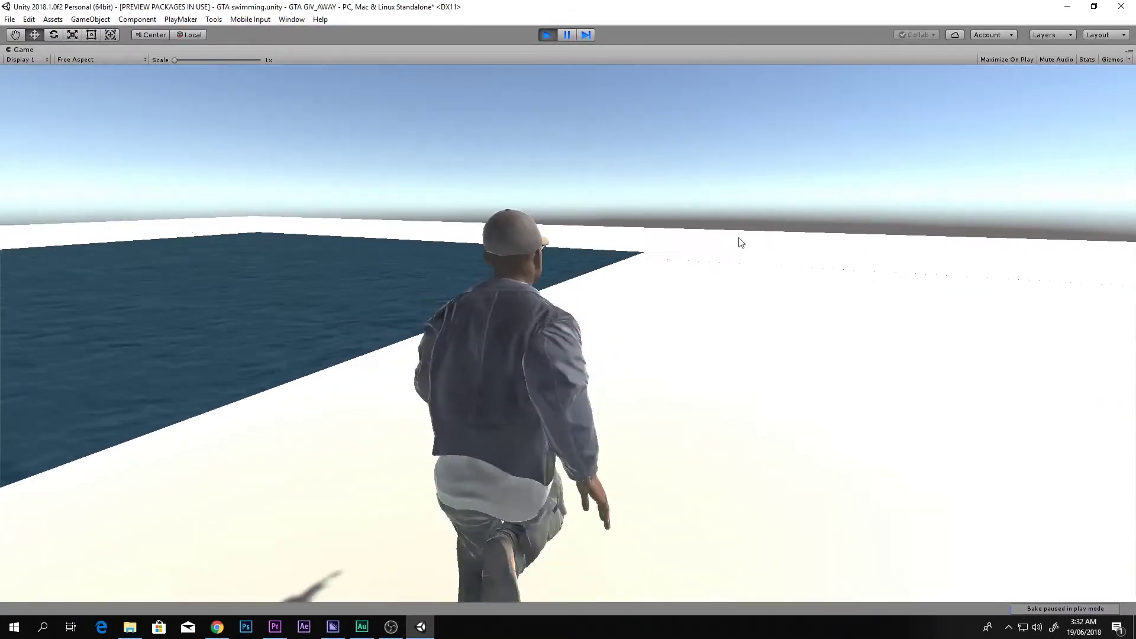
key(a)
key(s)
key(d)
key(w)
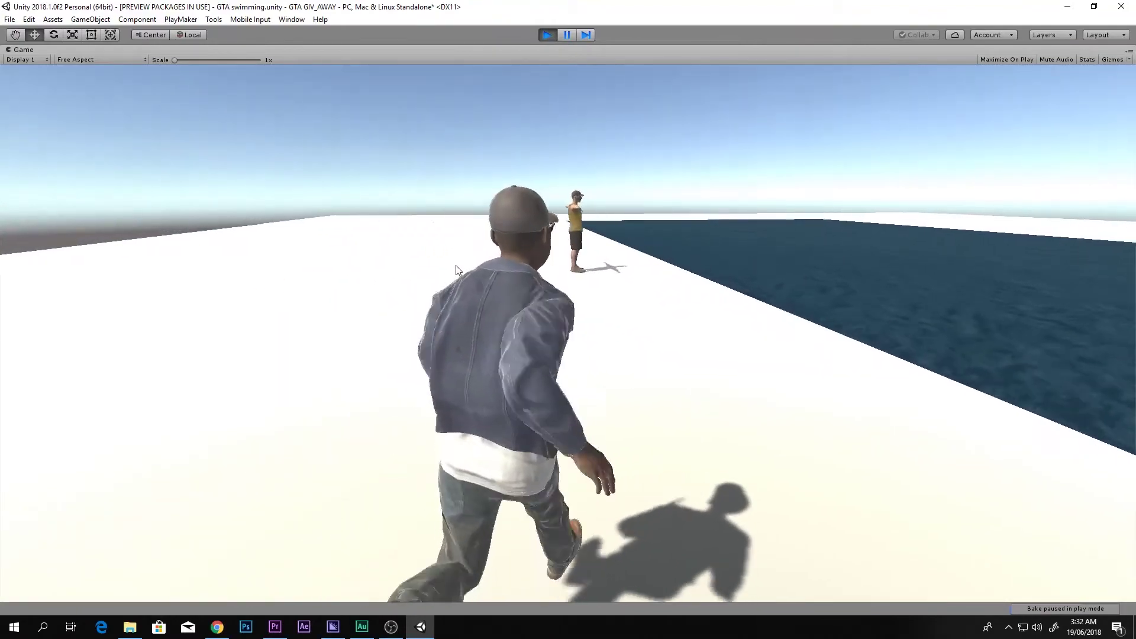
key(d)
key(w)
key(a)
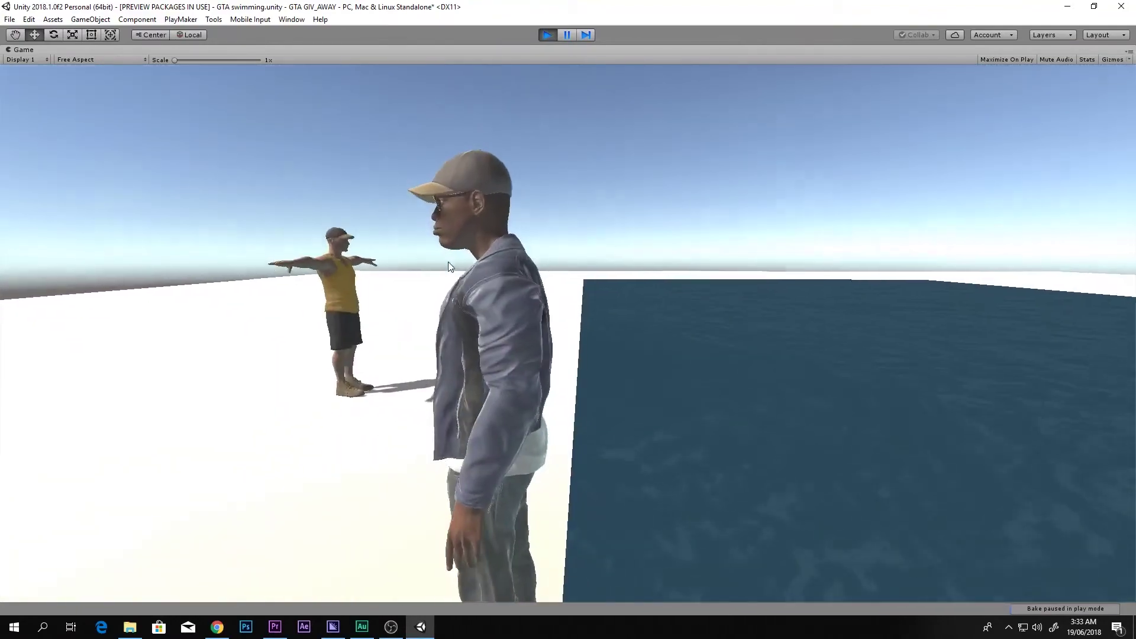
Step: Walk the jacketed character up to and around the yellow-shirt model to compare the two in the running game
key(w)
key(d)
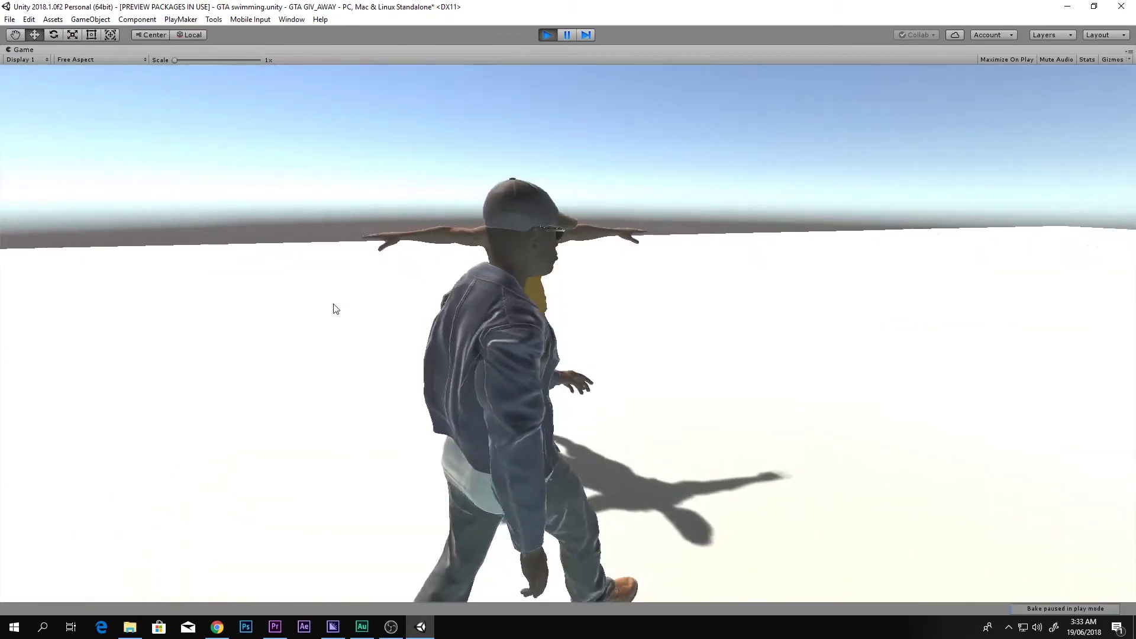
key(w)
key(a)
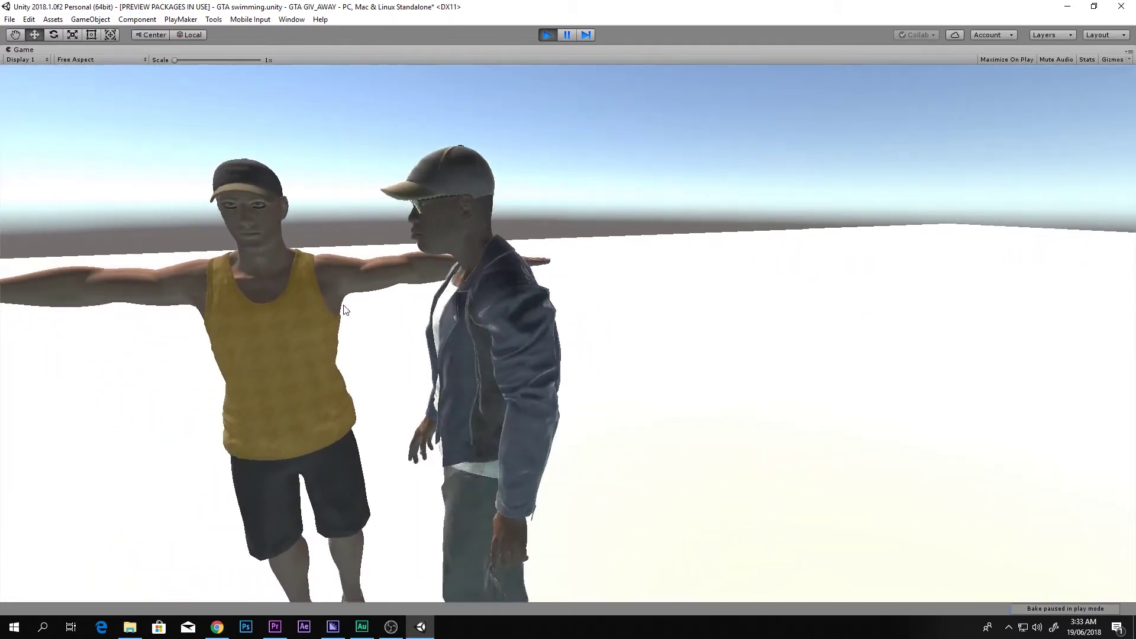
key(w)
key(d)
key(s)
key(a)
key(w)
key(d)
key(w)
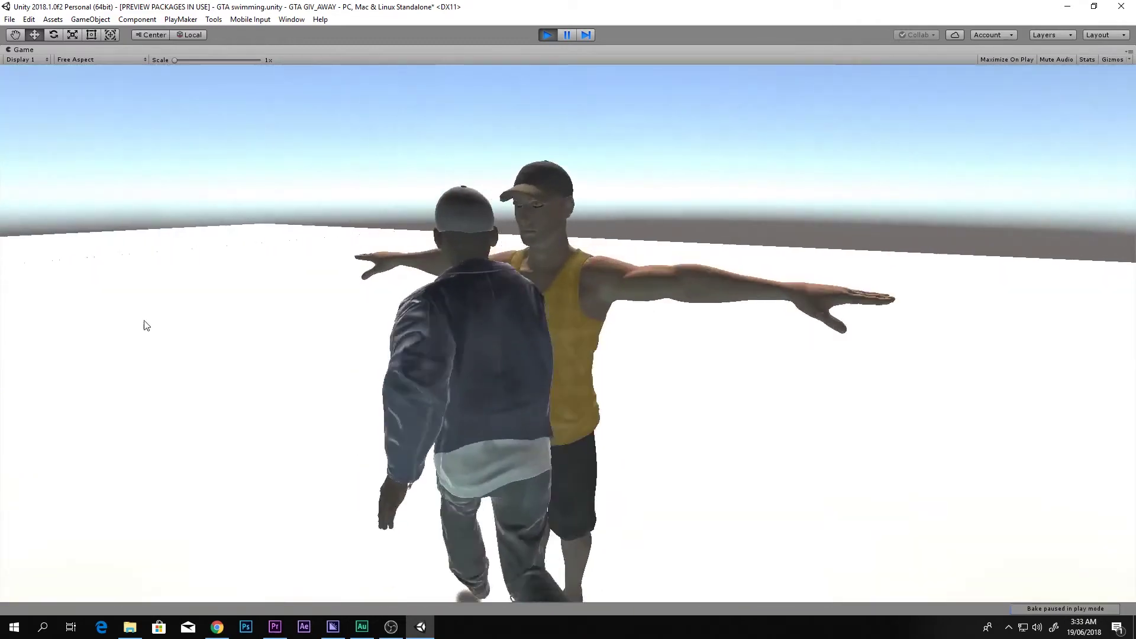
Step: Take the jacketed character into the pool to test its movement in water, and stop the game
key(w)
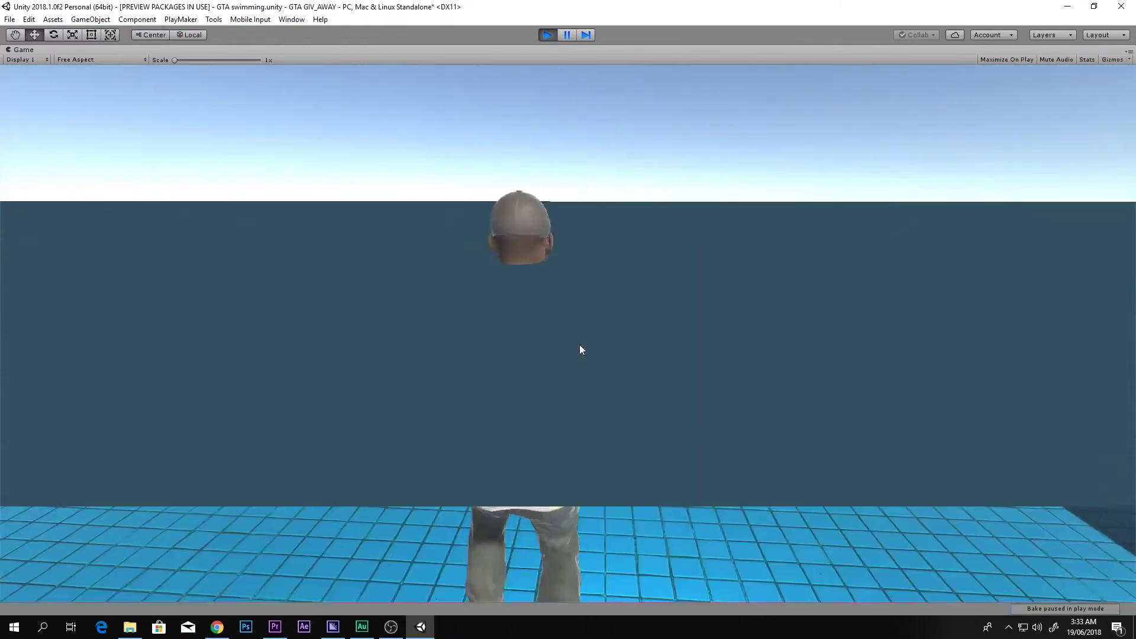
key(w)
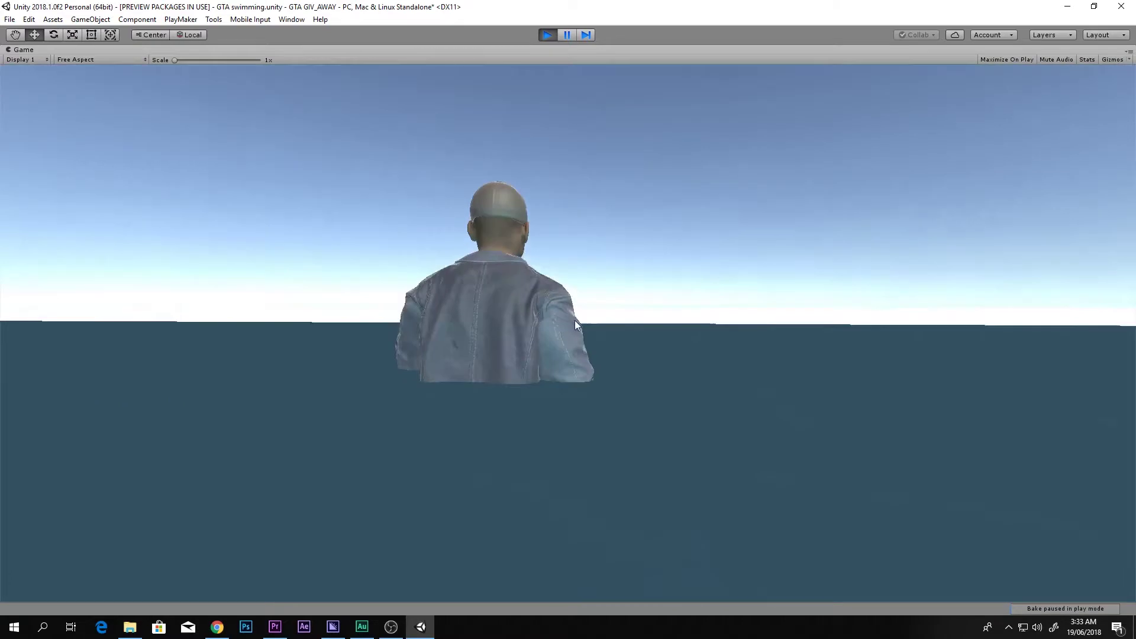
key(w)
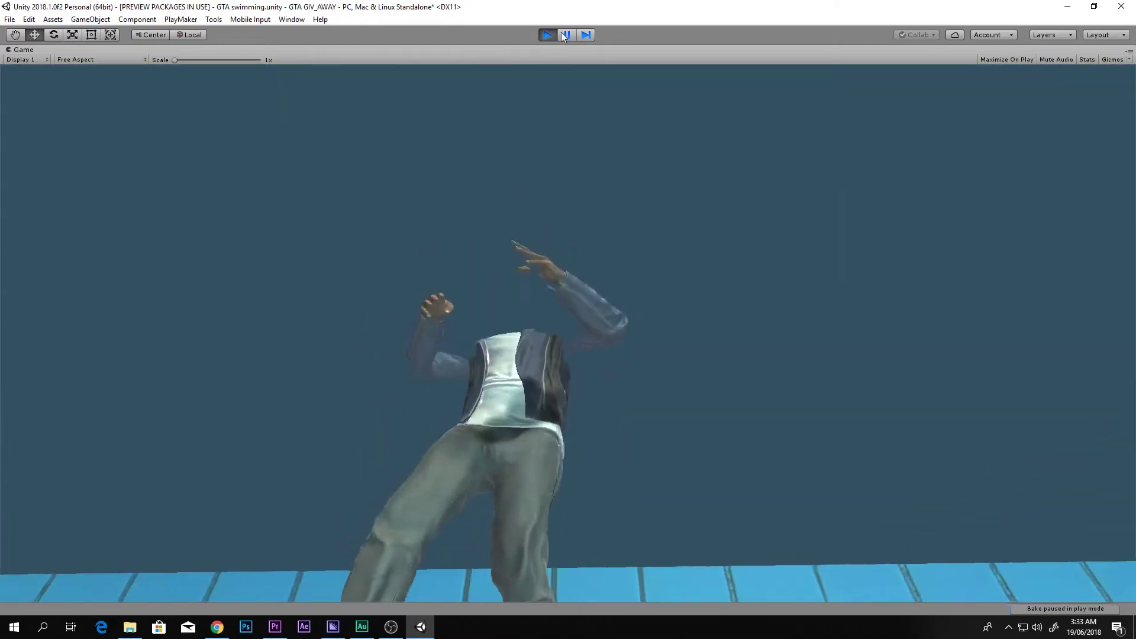
key(w)
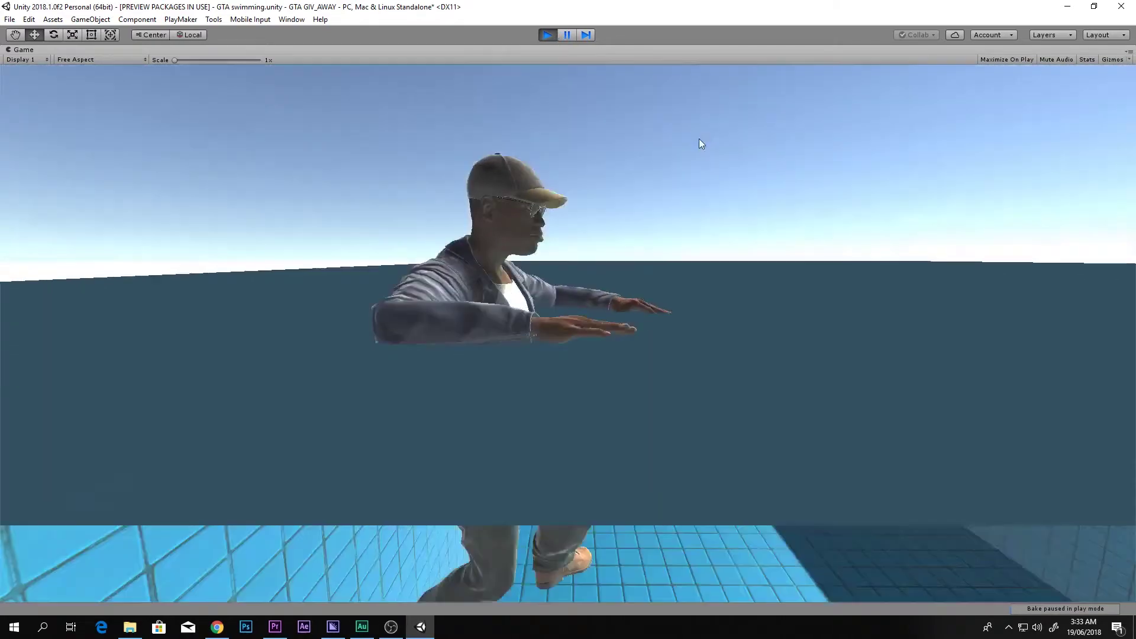
key(ctrl+p)
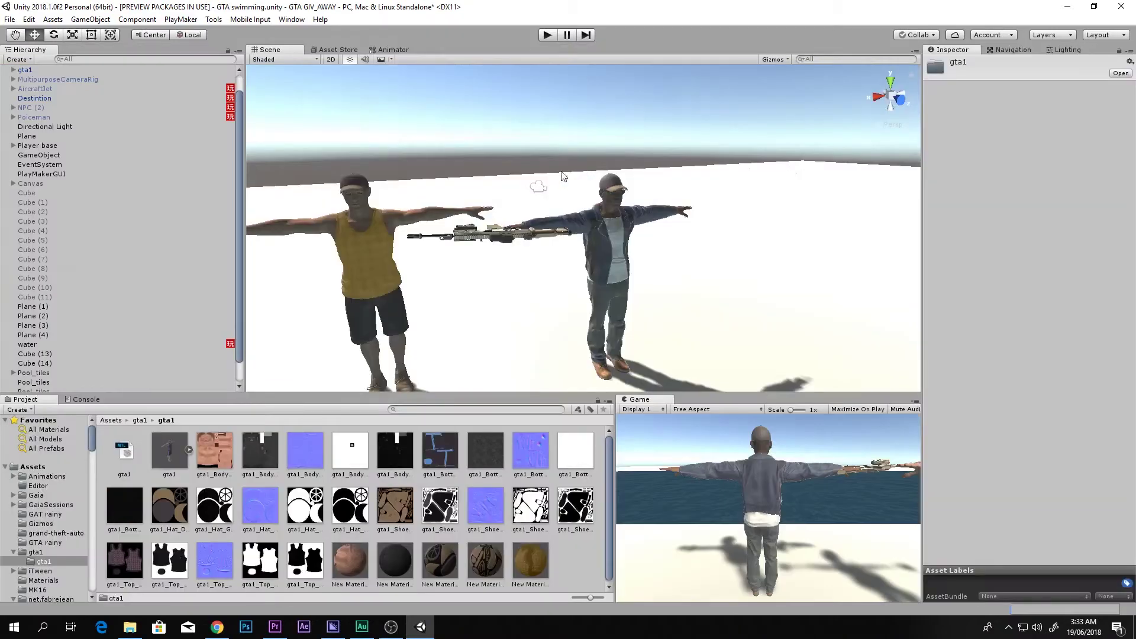
Step: Show the project's root Assets folder and view the yellow-shirt gta1 model from the front and side in the scene
right_drag(539, 178, 518, 191)
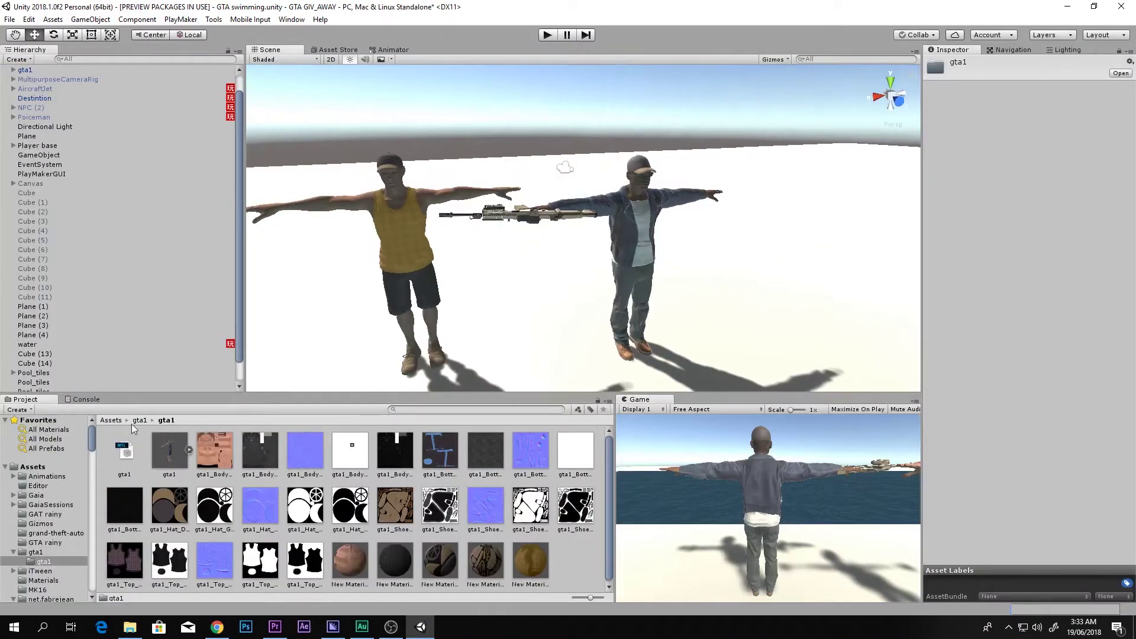
click(58, 467)
alt+drag(630, 259, 569, 171)
click(510, 228)
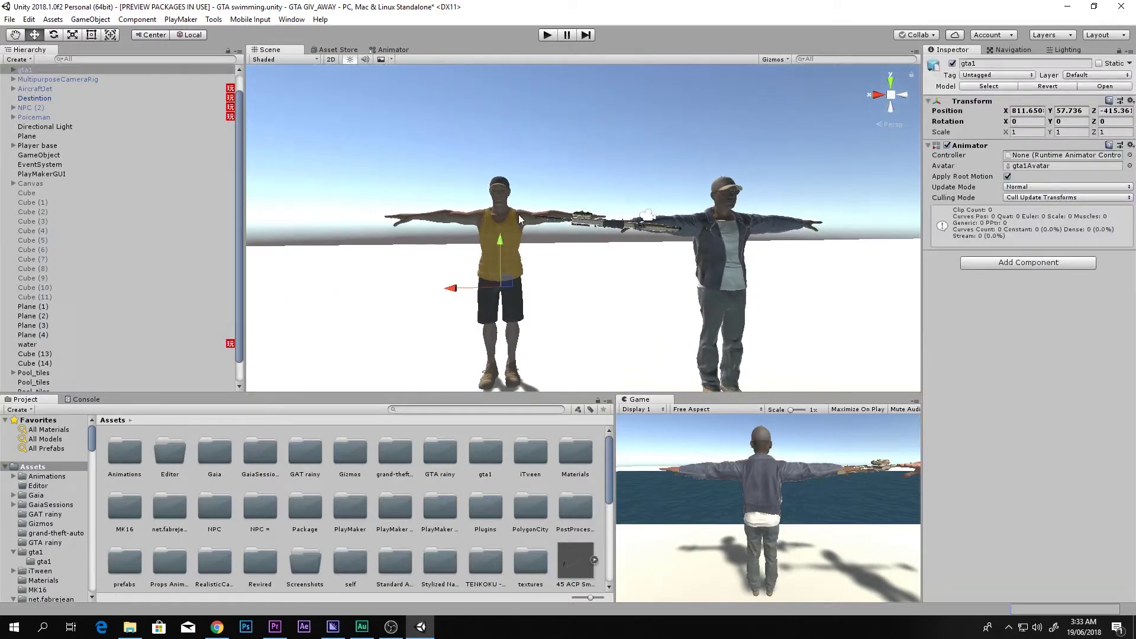
alt+drag(465, 289, 662, 287)
click(848, 119)
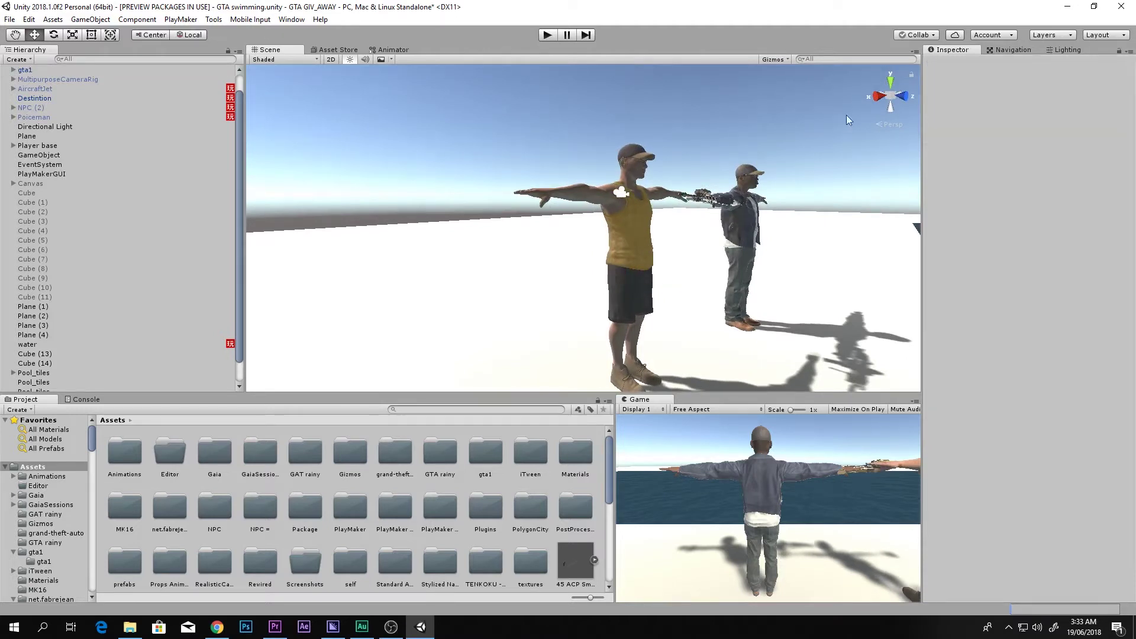
Step: In a top-down view, move the gta1 model along Z to about -414.8, in line with the jacketed character
click(891, 83)
middle_drag(817, 114, 637, 235)
scroll(603, 215, up, 5)
click(649, 184)
drag(650, 184, 638, 123)
scroll(654, 216, up, 3)
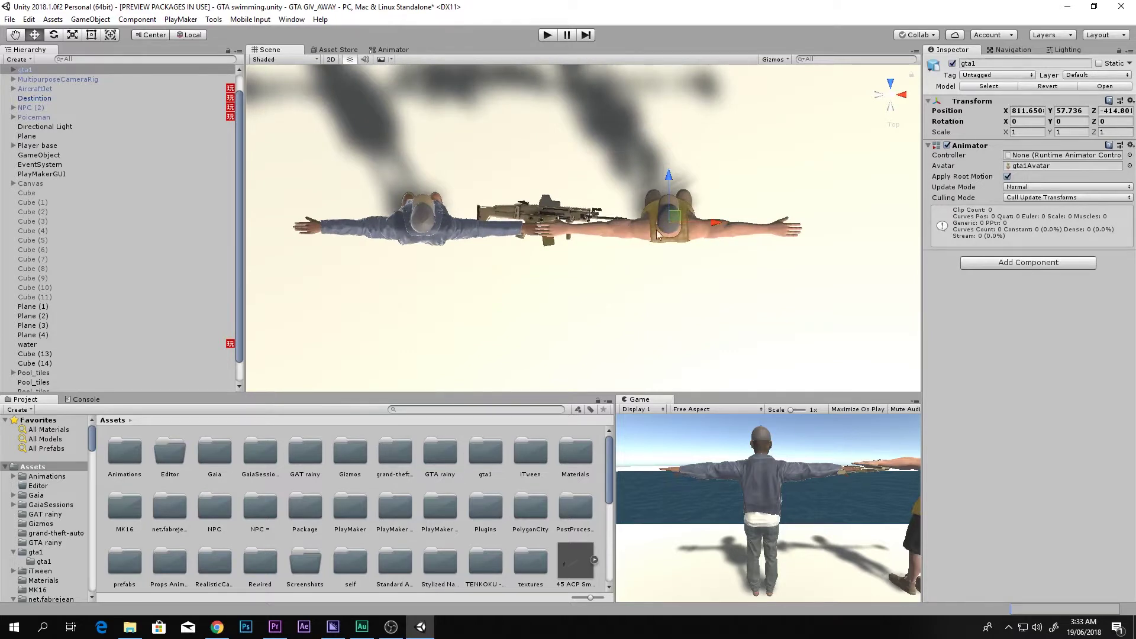
Step: Move the gta1 model onto the jacketed character, at about X 809.86 and Z -414.83
drag(712, 223, 444, 201)
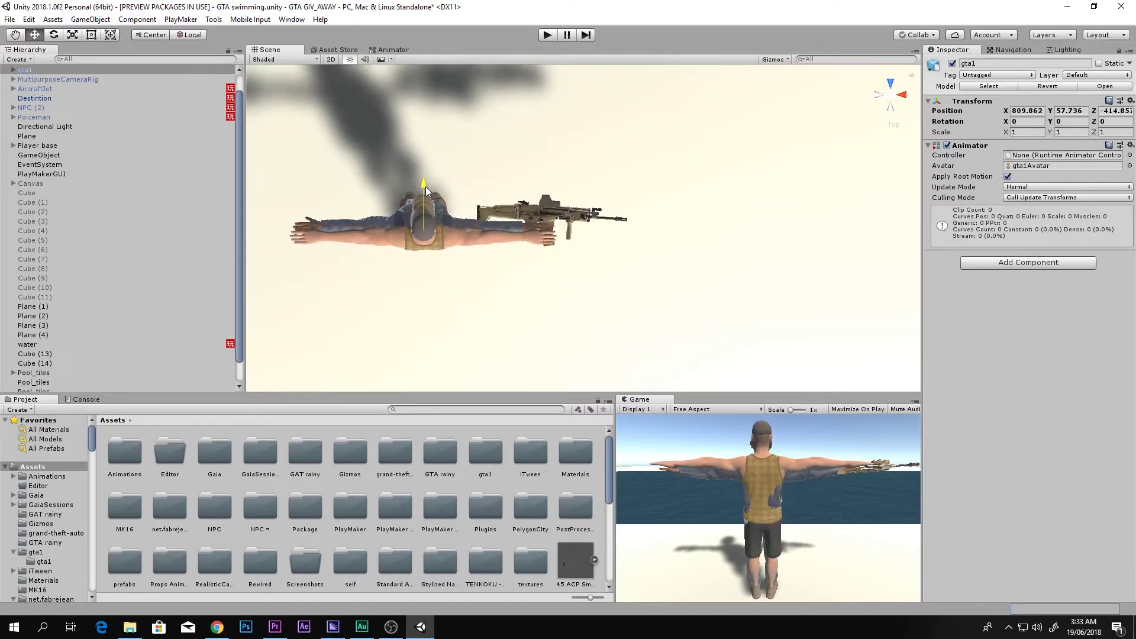
key(f)
scroll(579, 290, up, 1)
drag(509, 226, 510, 219)
Step: In the front view, lower gta1 to about Y 57.69 and fine-tune X to about 809.856 so both bodies overlap
click(892, 87)
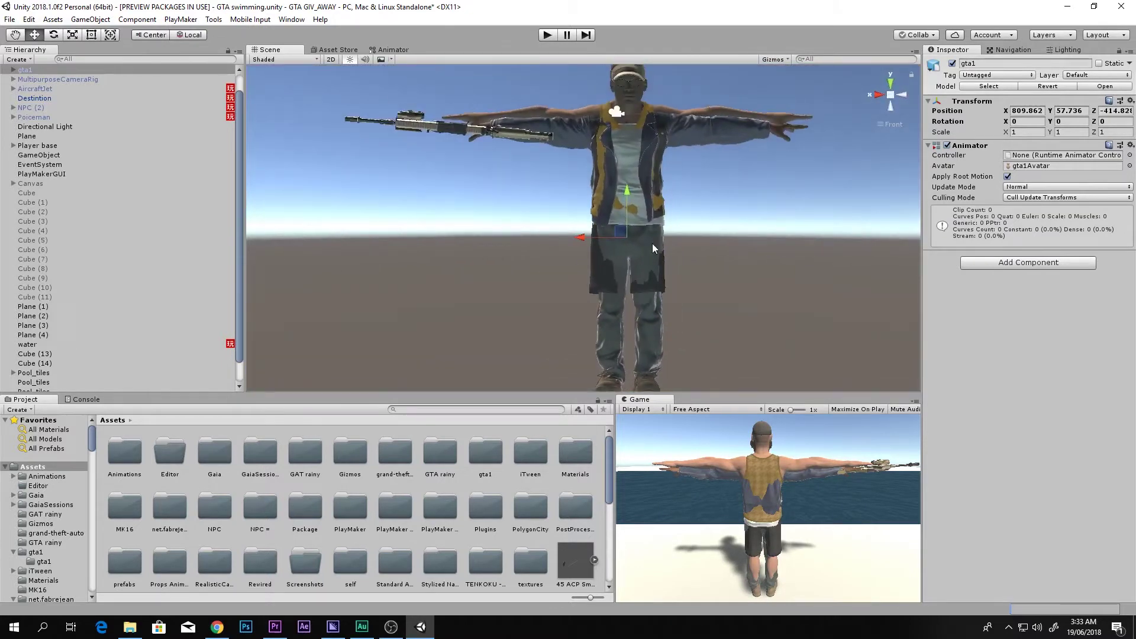
drag(536, 255, 537, 254)
drag(580, 207, 578, 215)
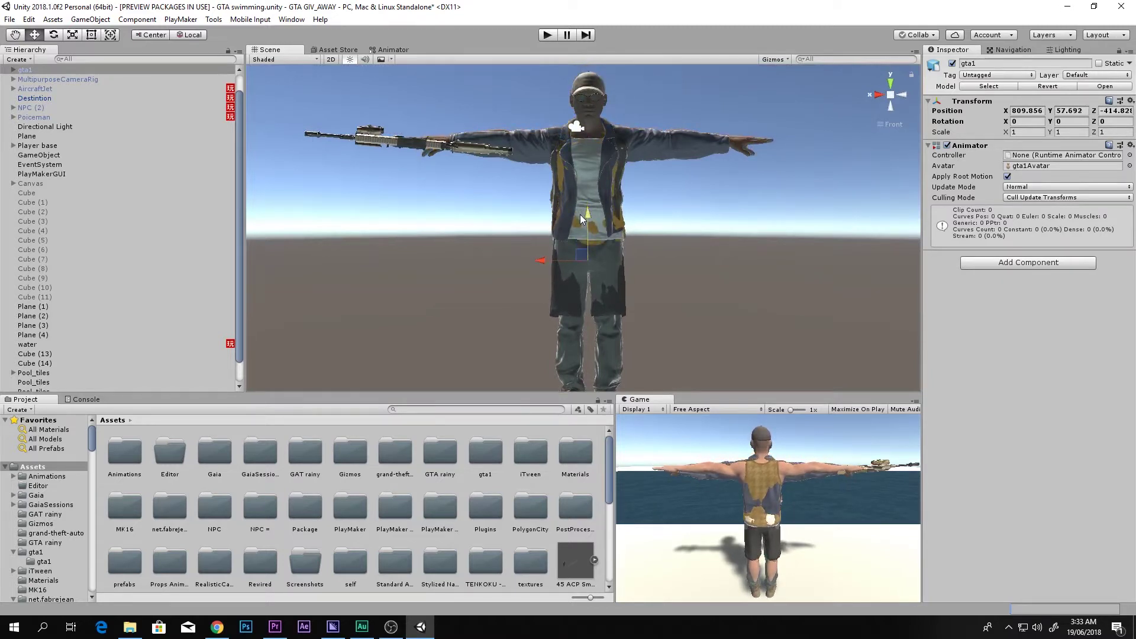
middle_drag(579, 214, 618, 172)
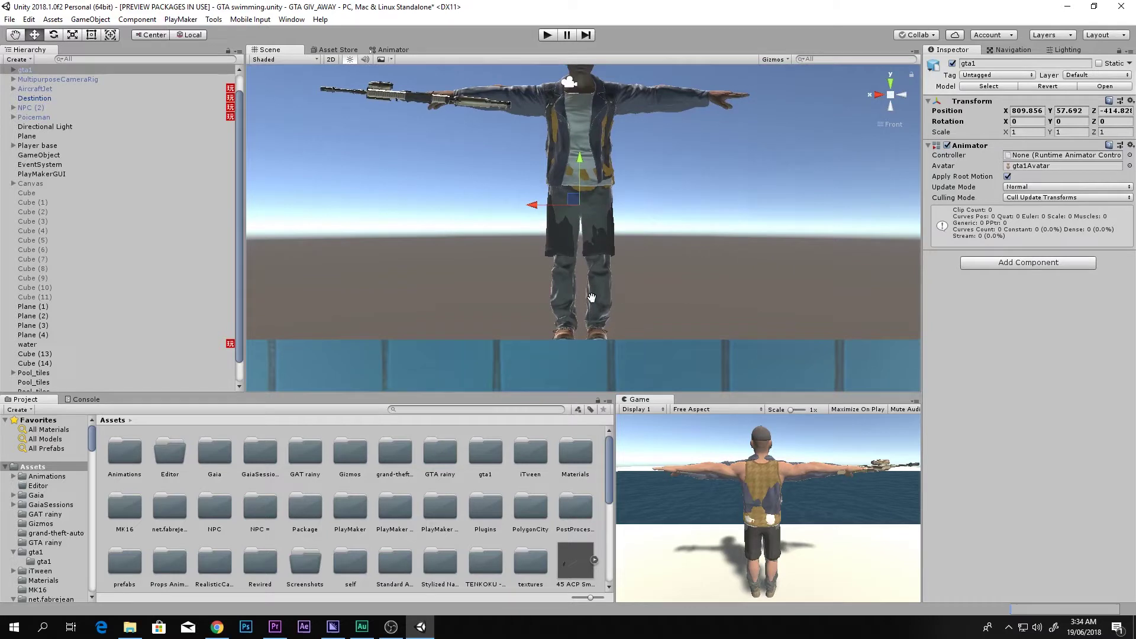
middle_drag(591, 296, 611, 316)
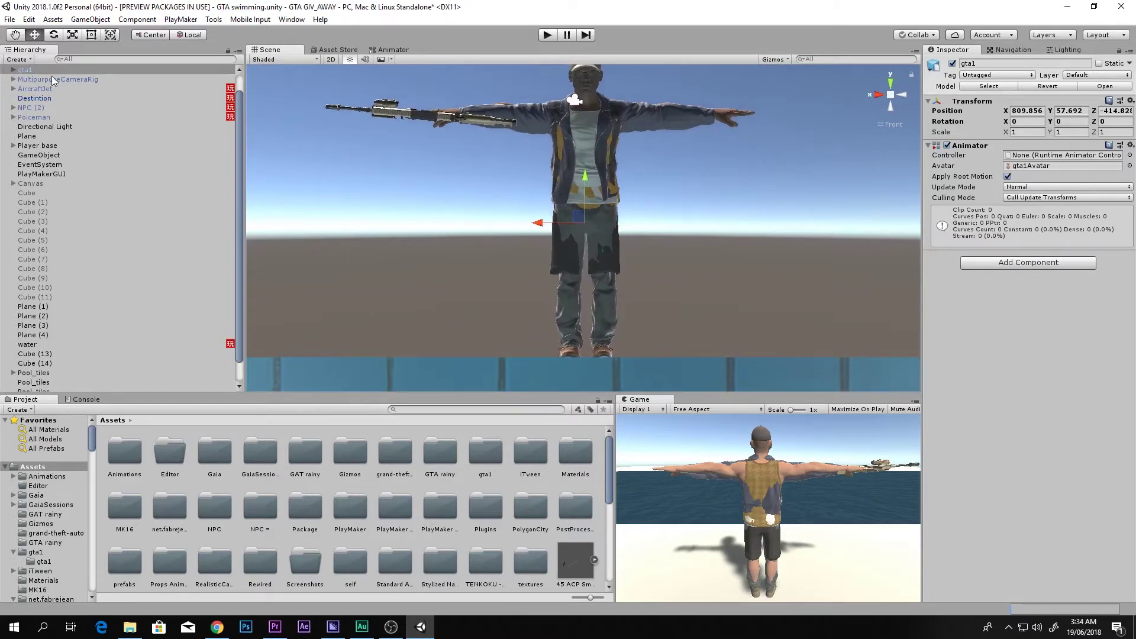
Step: Rename the gta1 object as Player1
click(981, 63)
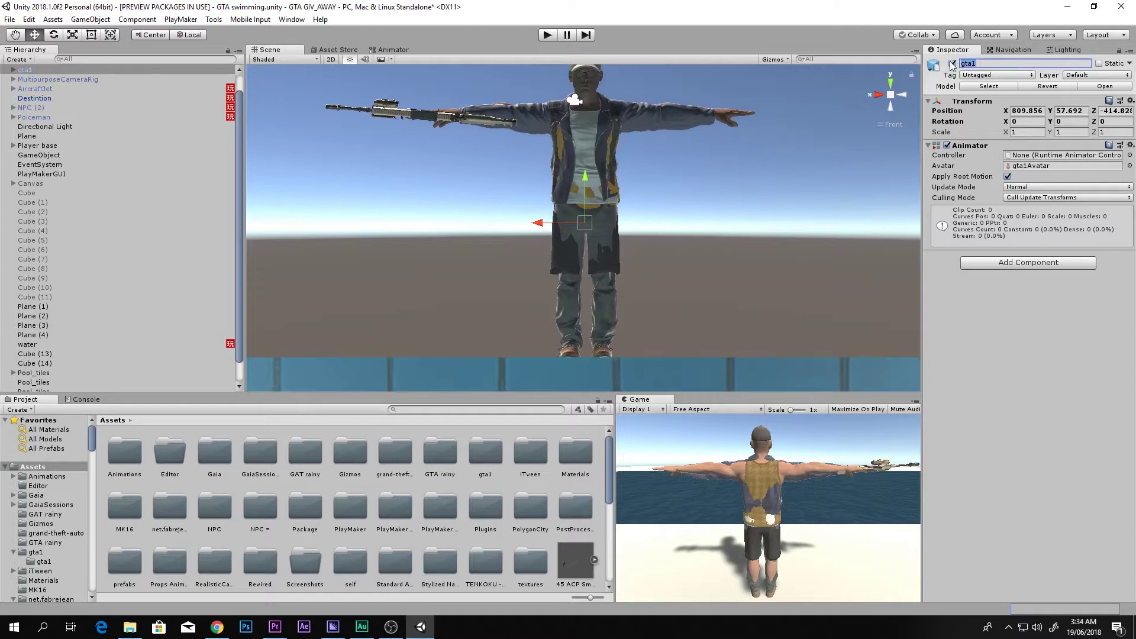
text(Player)
key(Return)
scroll(98, 157, up, 2)
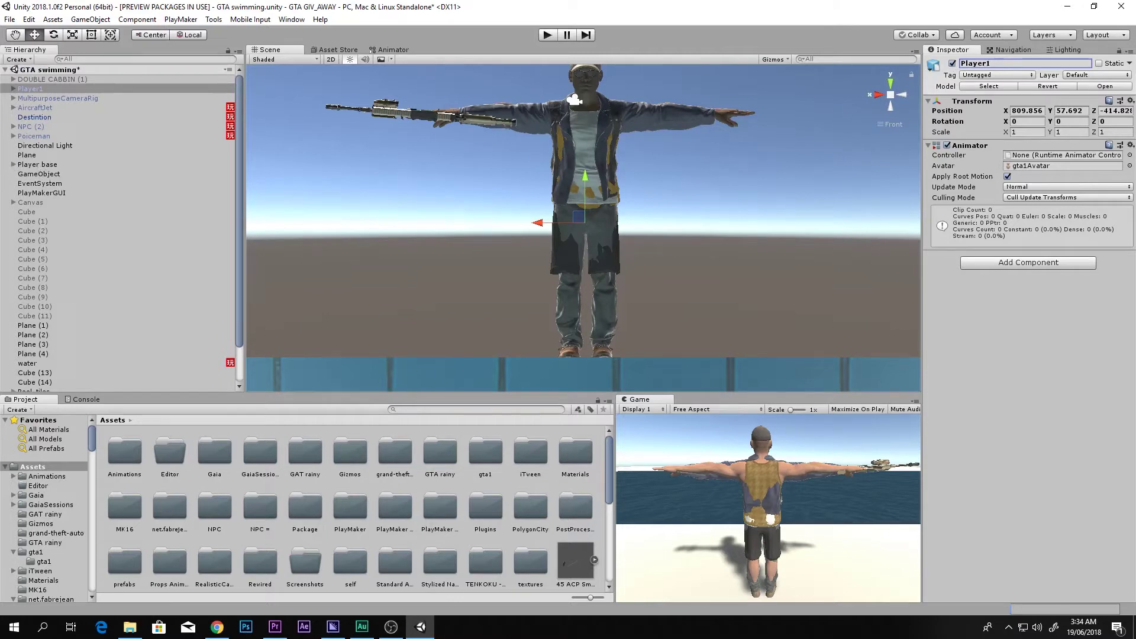
Step: Expand the Player base object and delete its old Player child
click(13, 164)
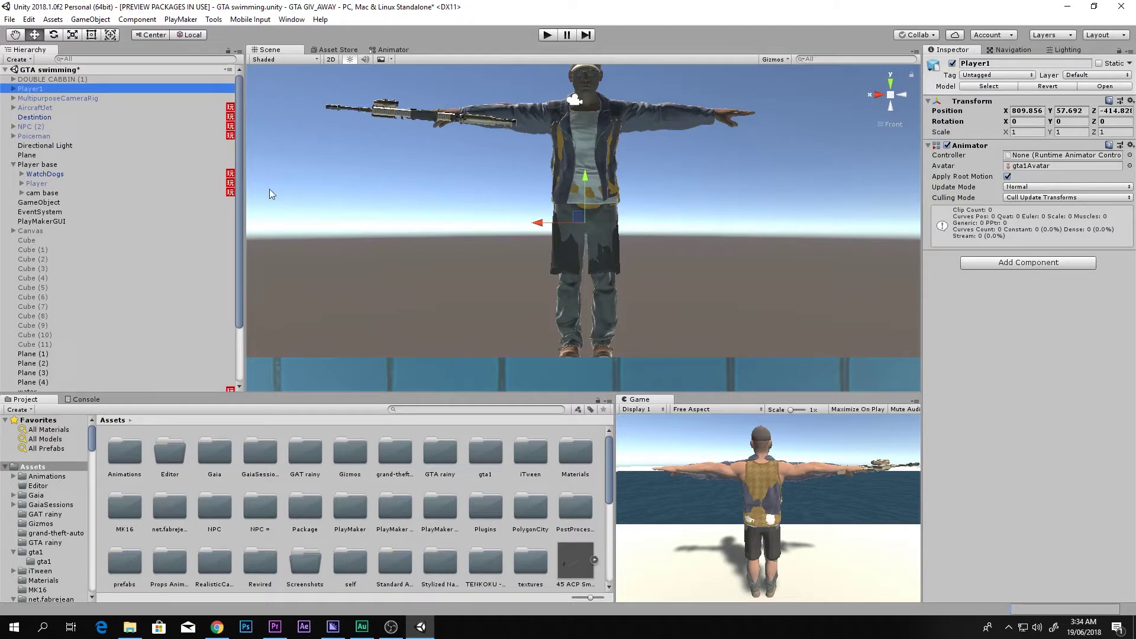
middle_drag(518, 187, 515, 211)
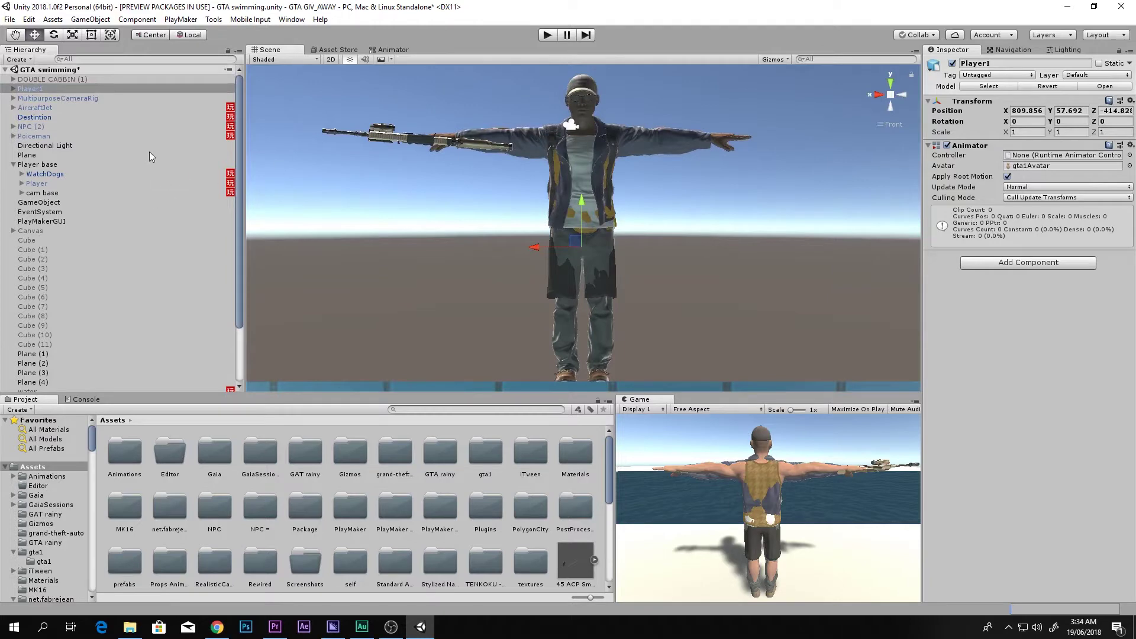
click(37, 184)
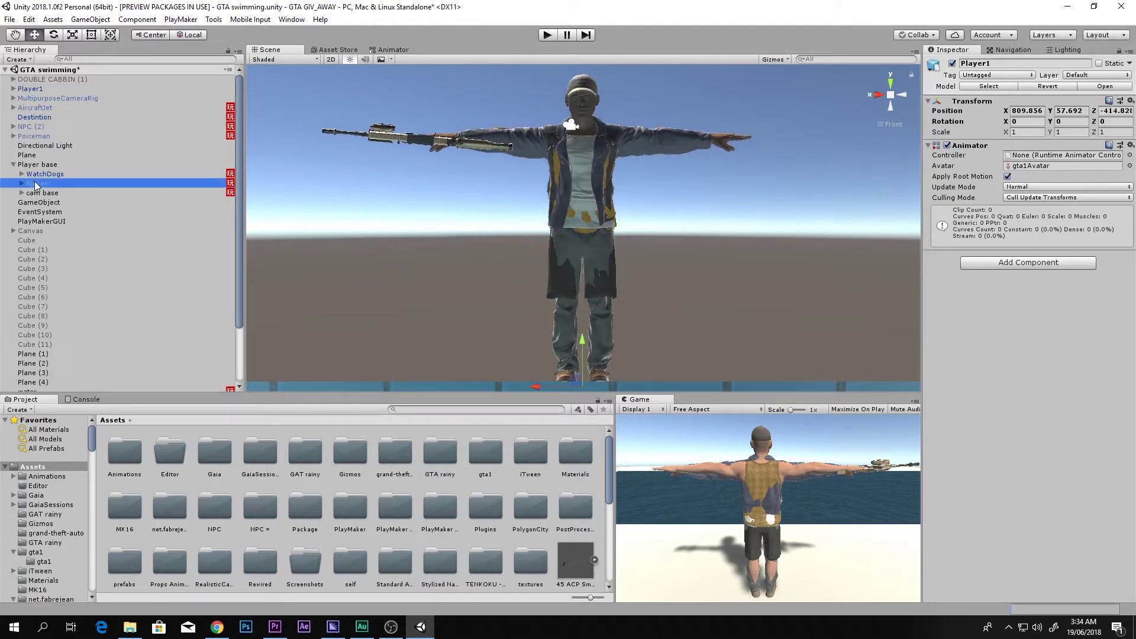
key(Delete)
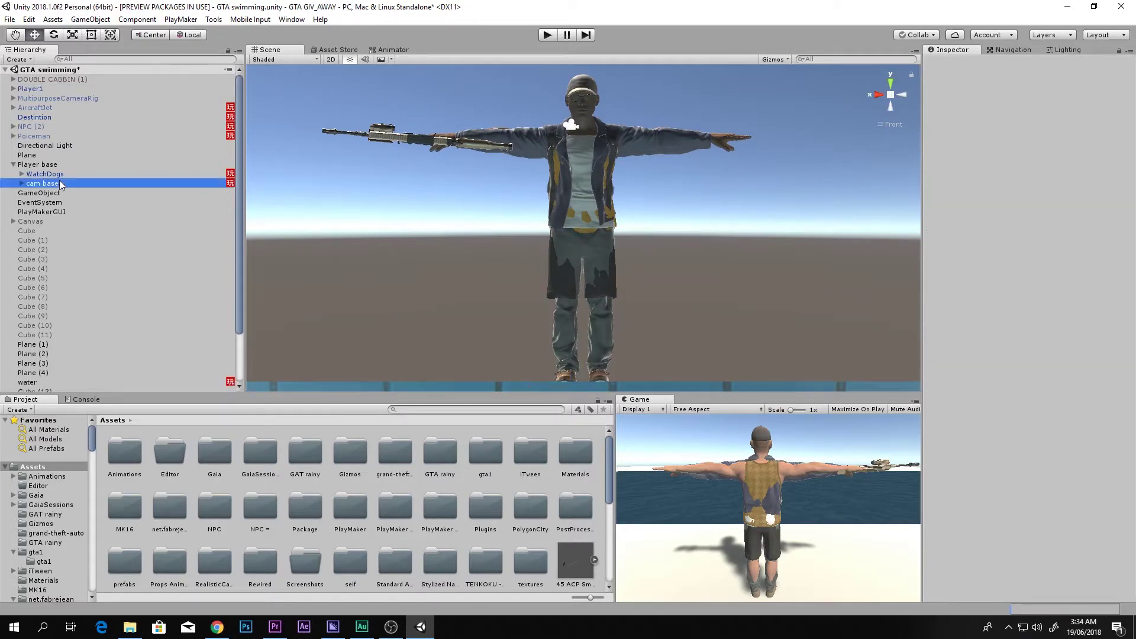
click(57, 182)
click(56, 174)
drag(490, 219, 397, 222)
key(ctrl+z)
Step: Nest Player1 under Player base and paste a copy of the WatchDogs Character Controller onto it as a new component
drag(43, 89, 45, 172)
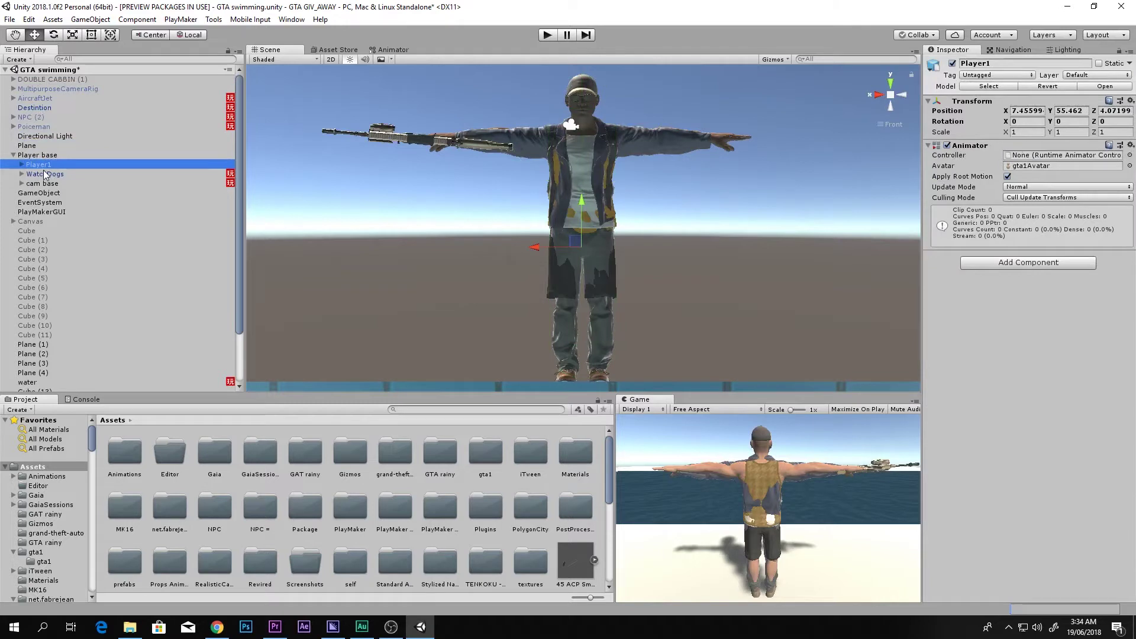
click(39, 174)
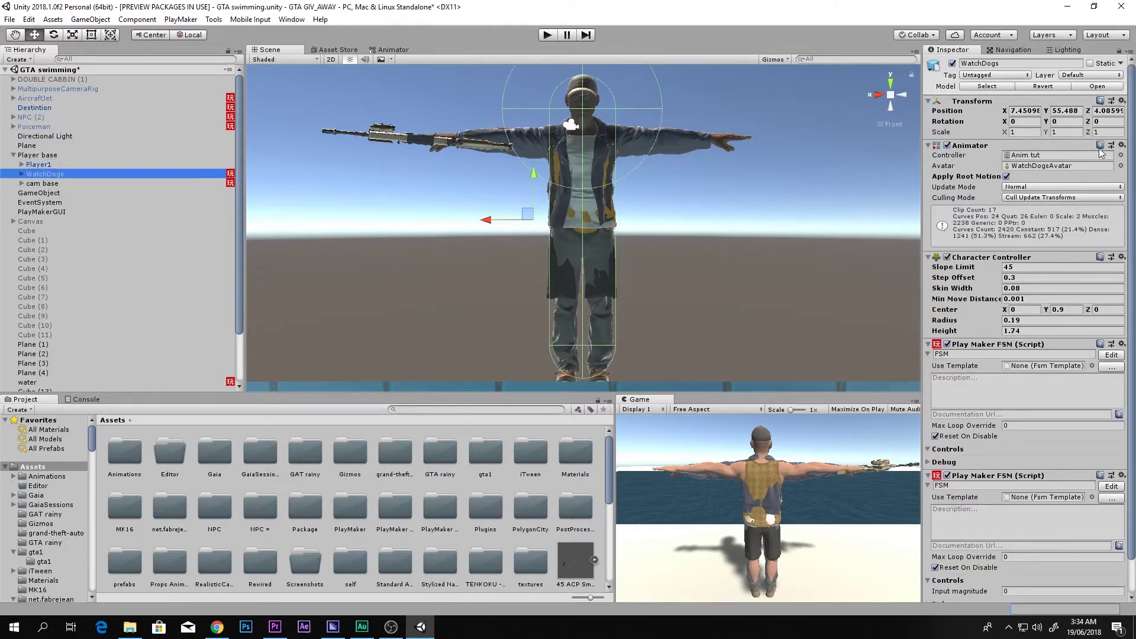
click(1122, 256)
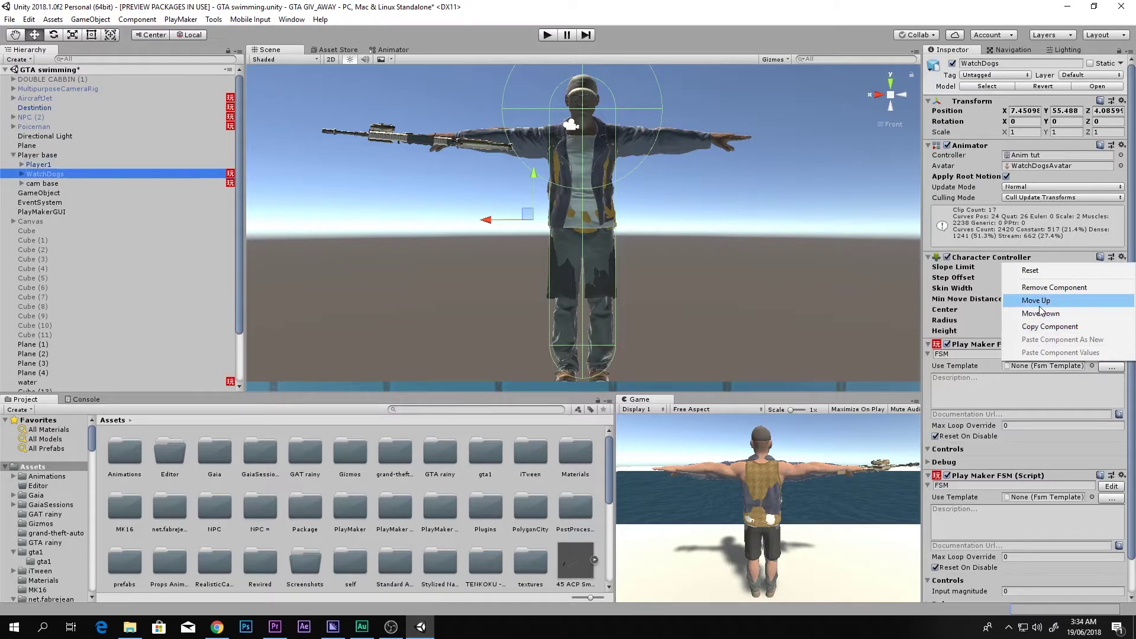
click(1044, 326)
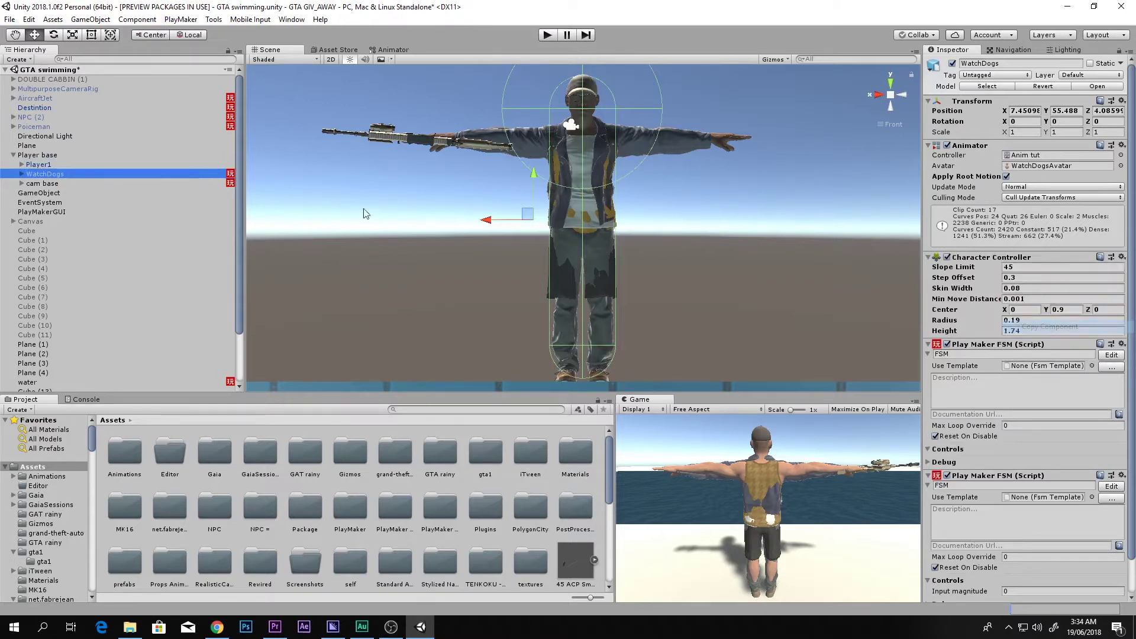
click(39, 165)
click(1124, 148)
click(1130, 145)
click(1059, 243)
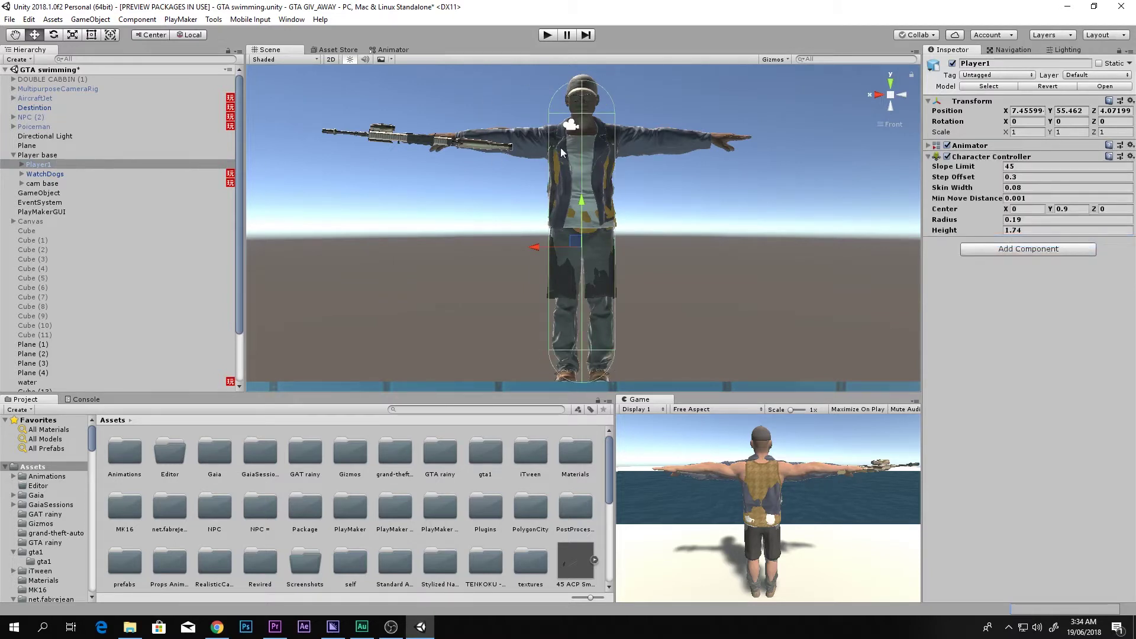
Step: Copy the first Play Maker FSM component from WatchDogs and paste it onto Player1 as a new component
click(43, 174)
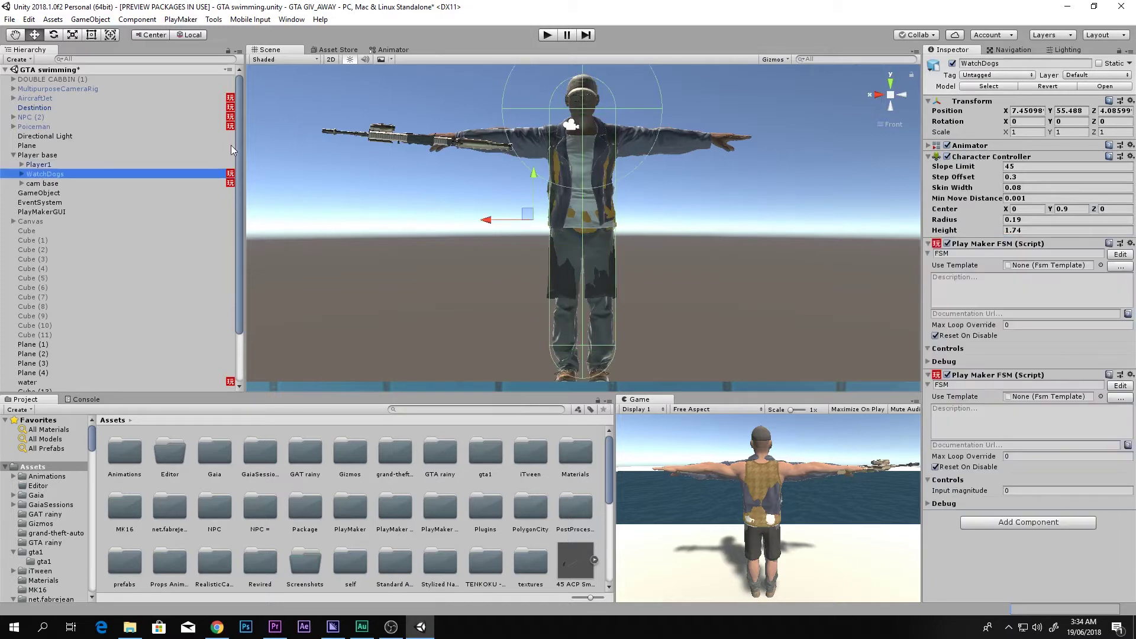
click(1131, 244)
click(1041, 313)
click(88, 165)
click(1132, 157)
click(1112, 244)
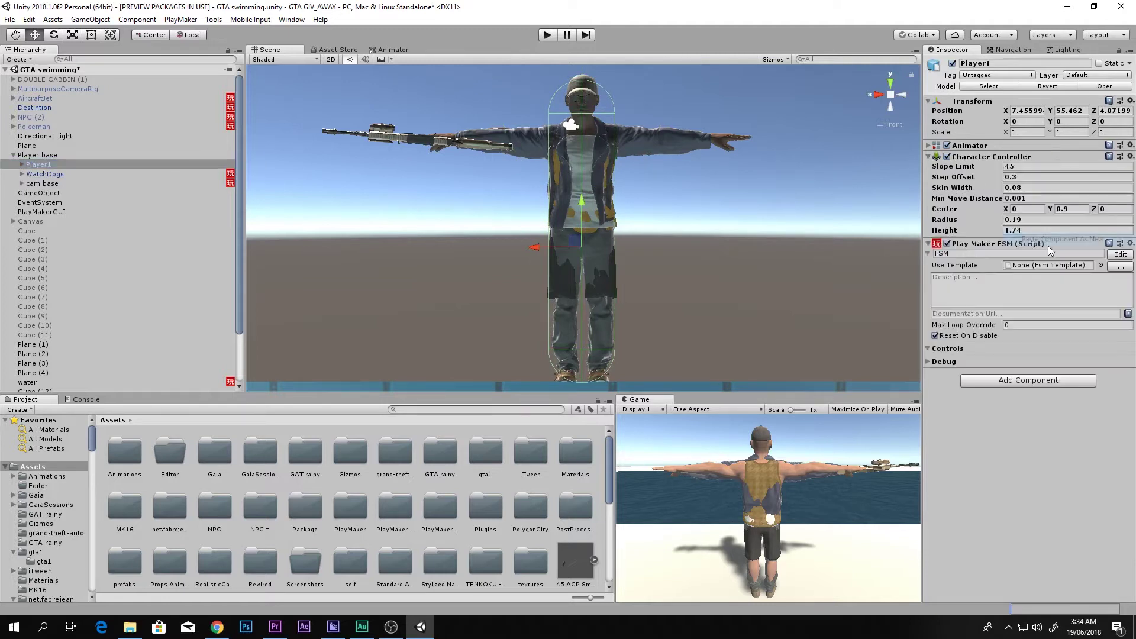
Step: Copy the second Play Maker FSM component from WatchDogs and paste it onto Player1 as a new component
click(65, 175)
click(1131, 375)
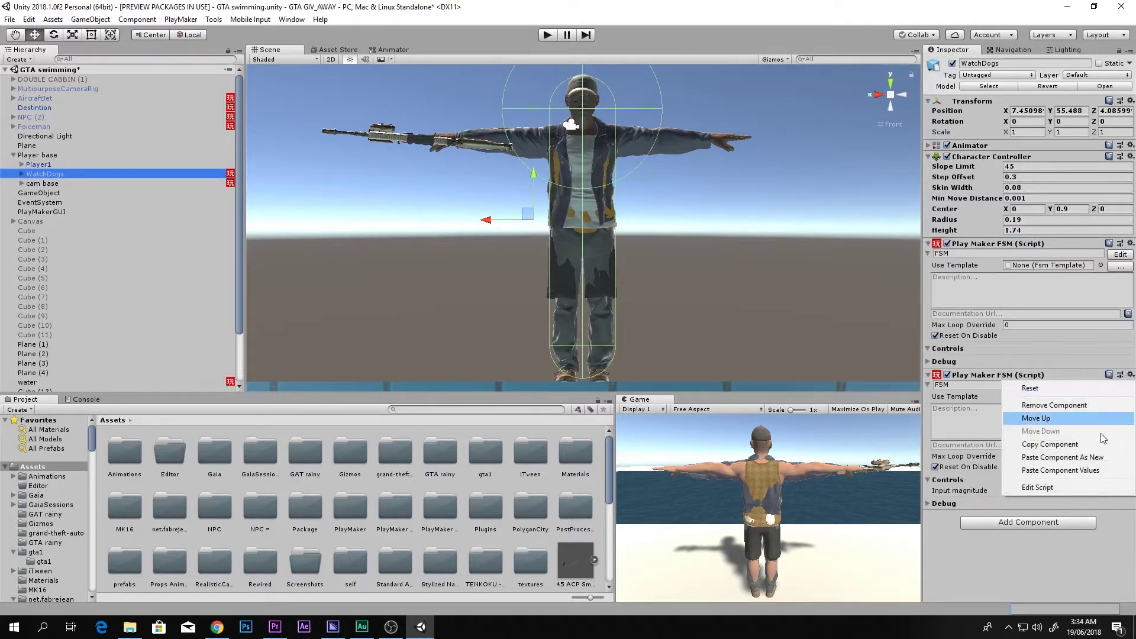
click(1051, 444)
click(61, 166)
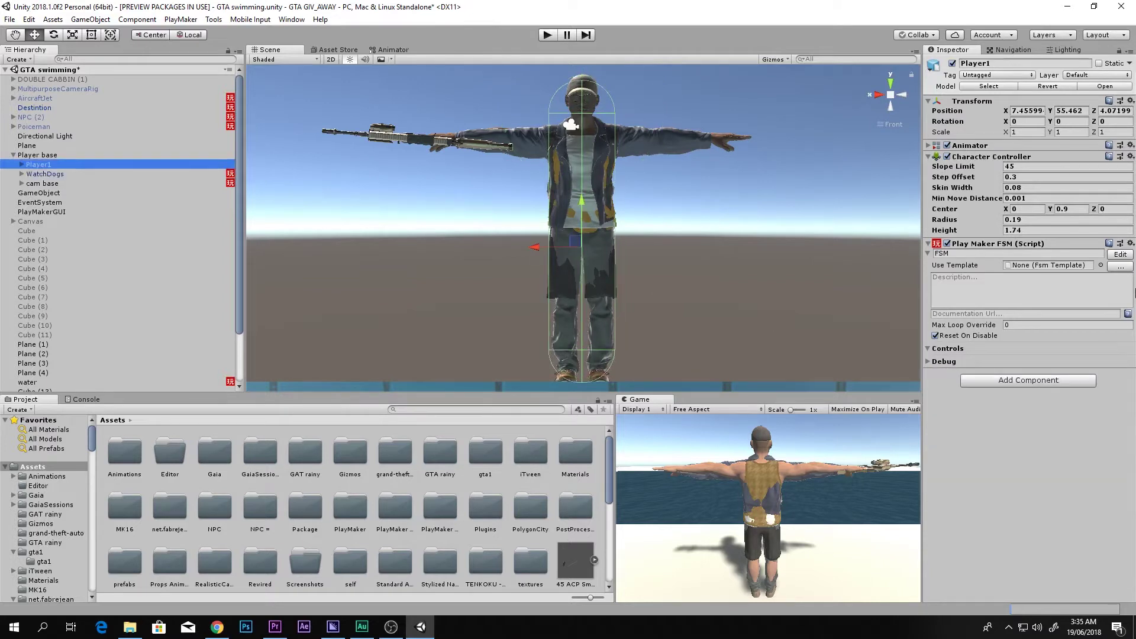
click(1131, 243)
click(1060, 325)
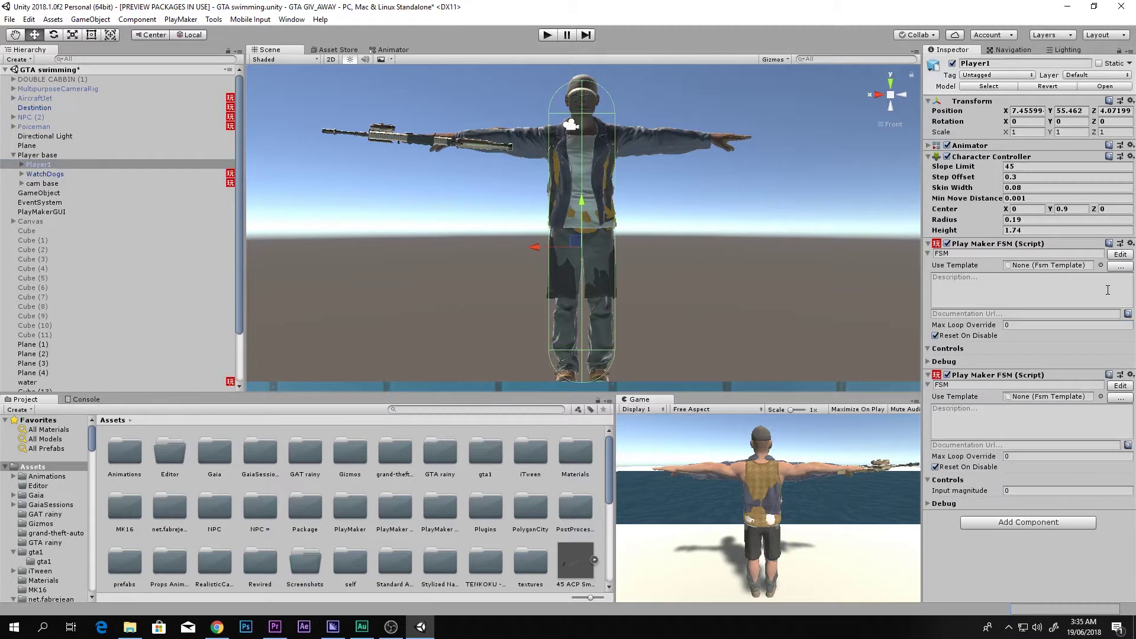
Step: Check which controller the WatchDogs Animator uses and assign the same Anim tut controller from the Animations folder to Player1's Animator
click(47, 176)
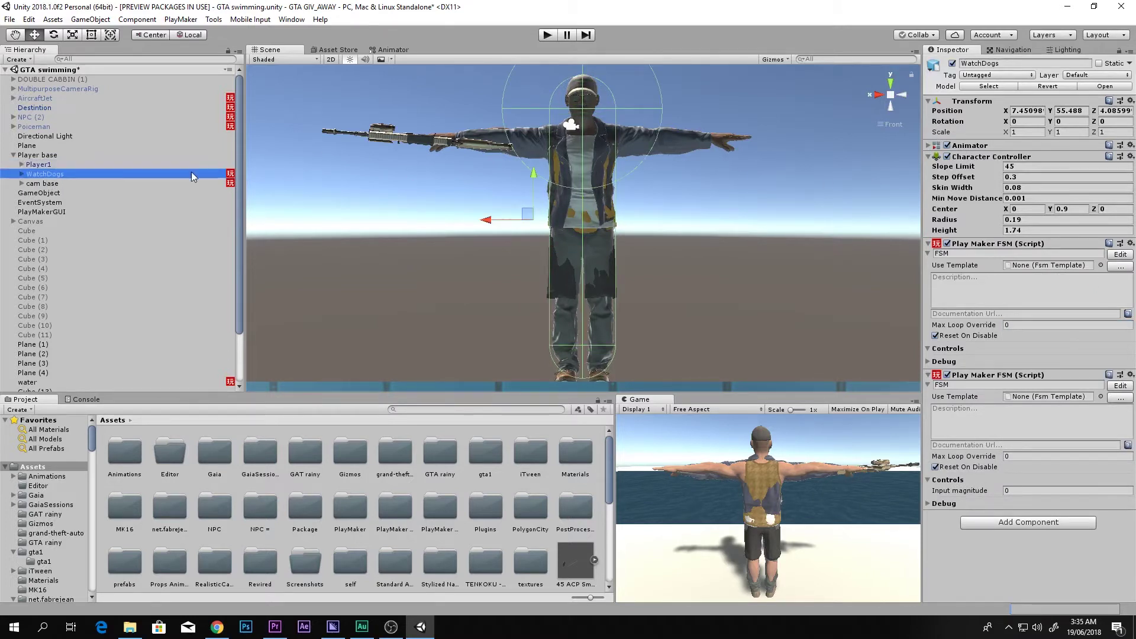
click(933, 146)
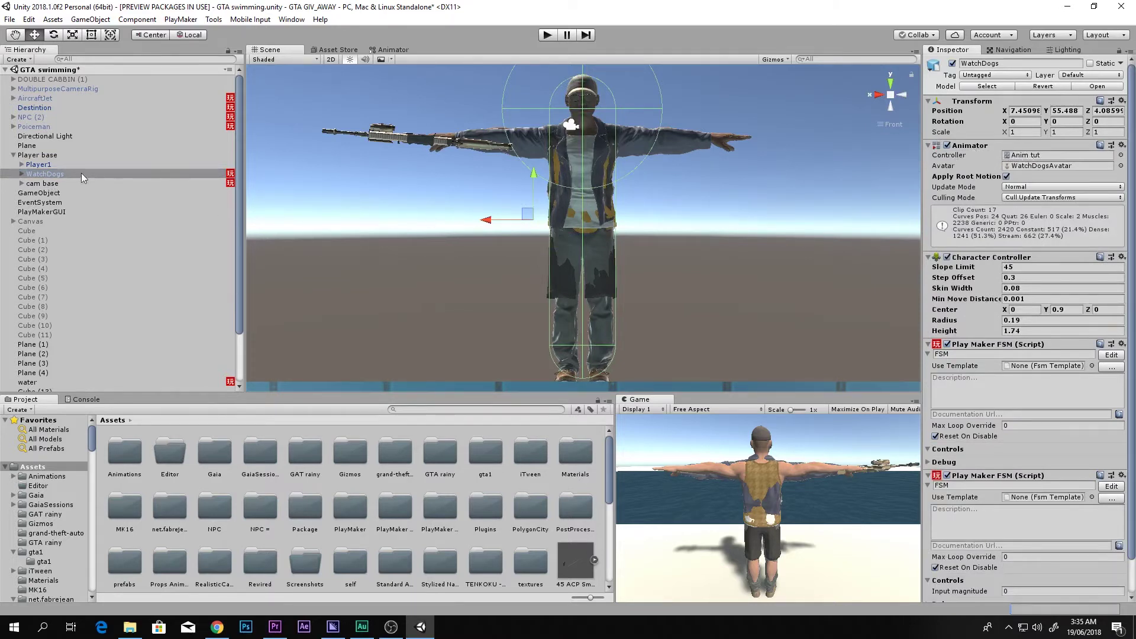
click(39, 164)
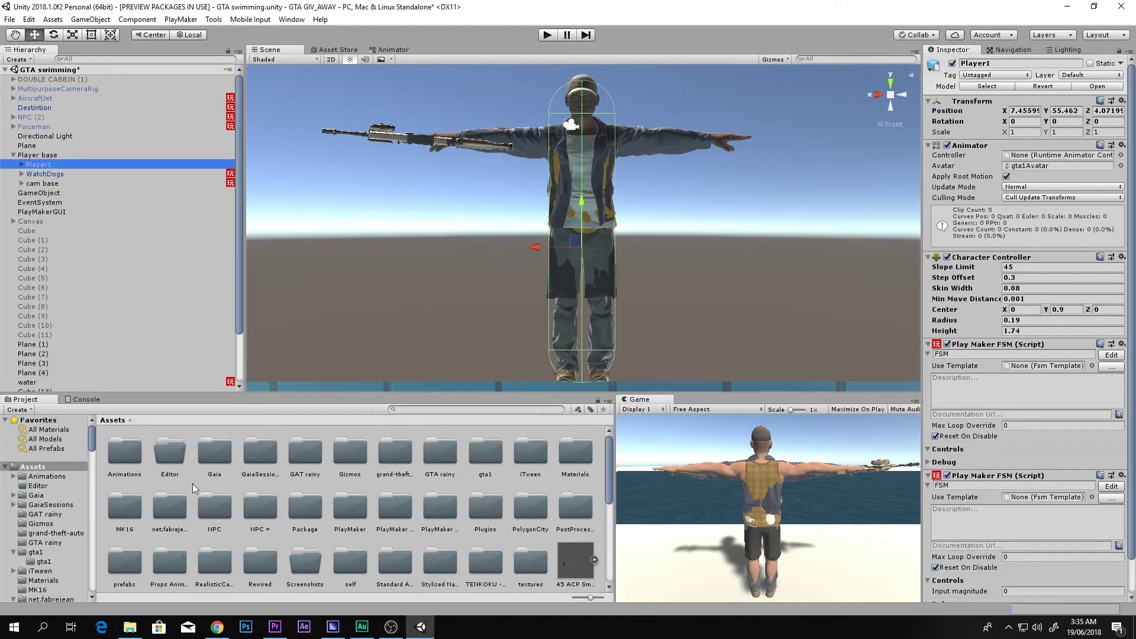
double_click(121, 461)
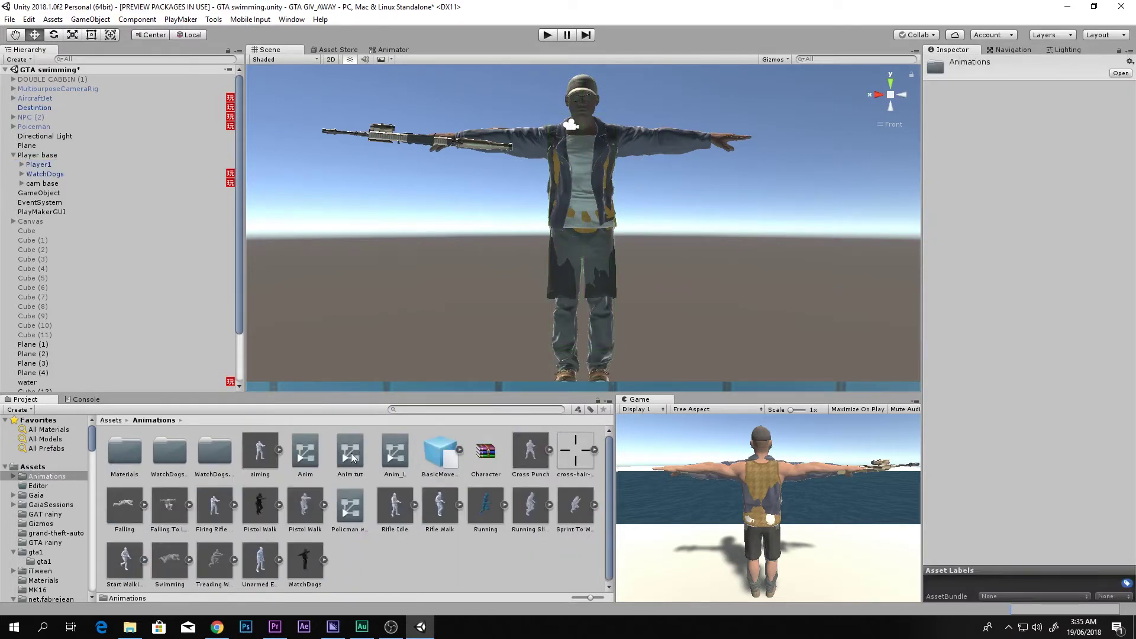
click(350, 455)
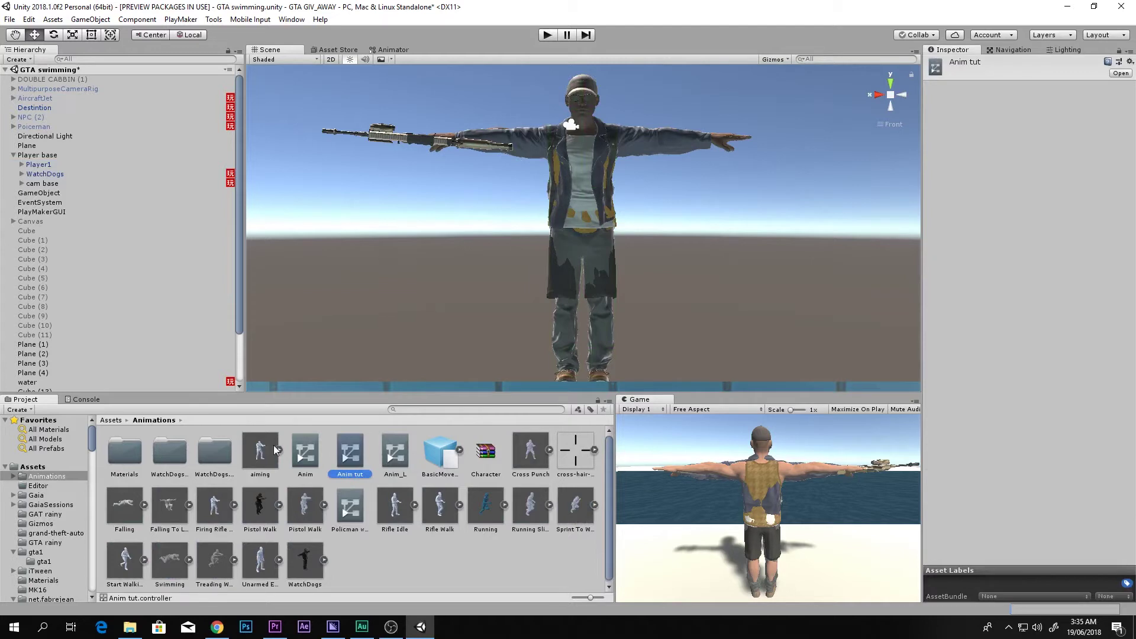
click(49, 165)
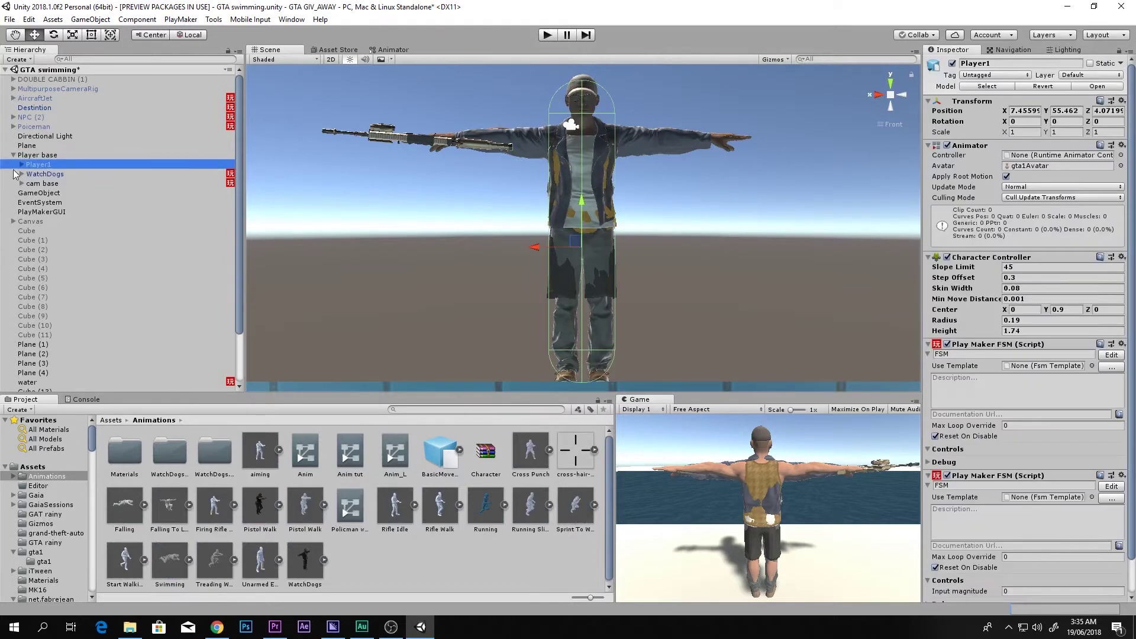
drag(335, 445, 1015, 157)
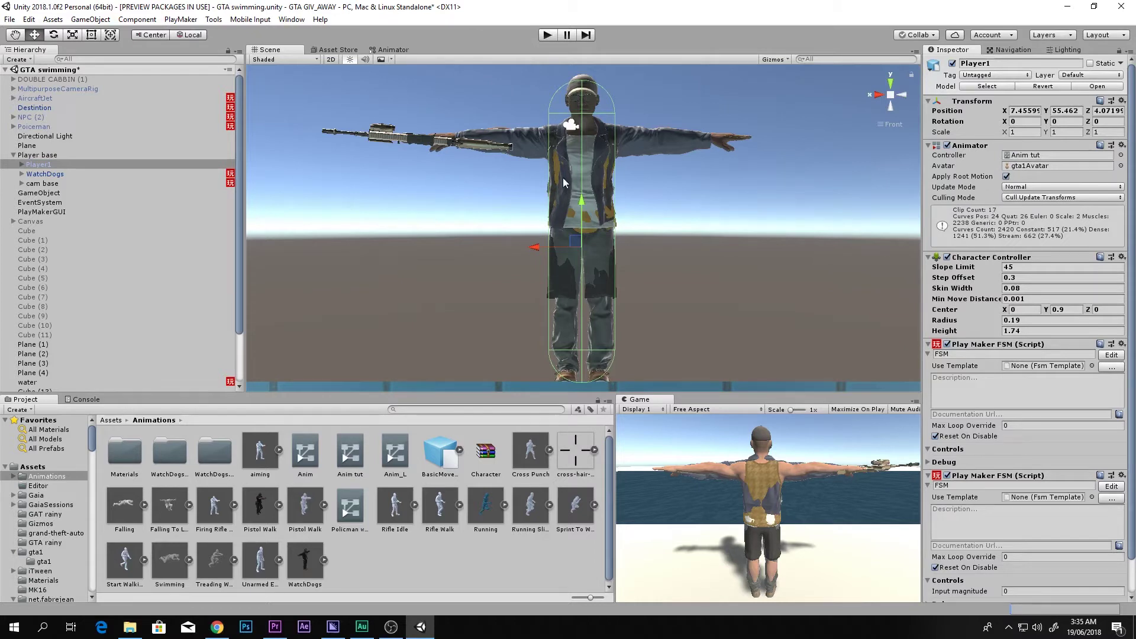
Step: Move cam follow, Alert Destination, r_cast and Water_detector from WatchDogs to be children of Player1
scroll(583, 237, down, 1)
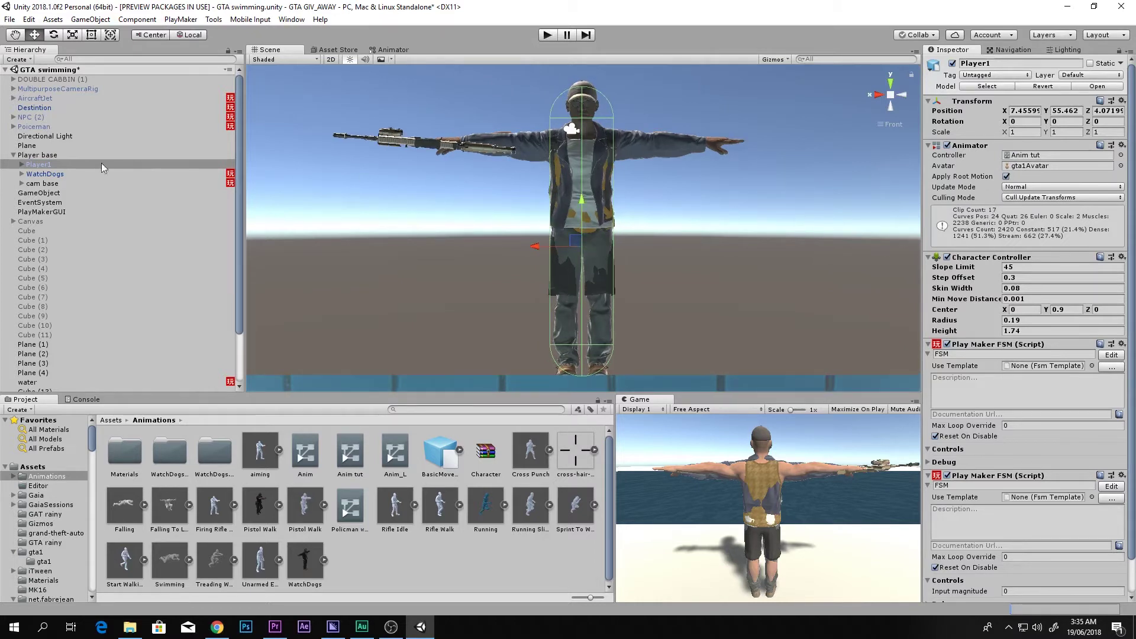
click(40, 174)
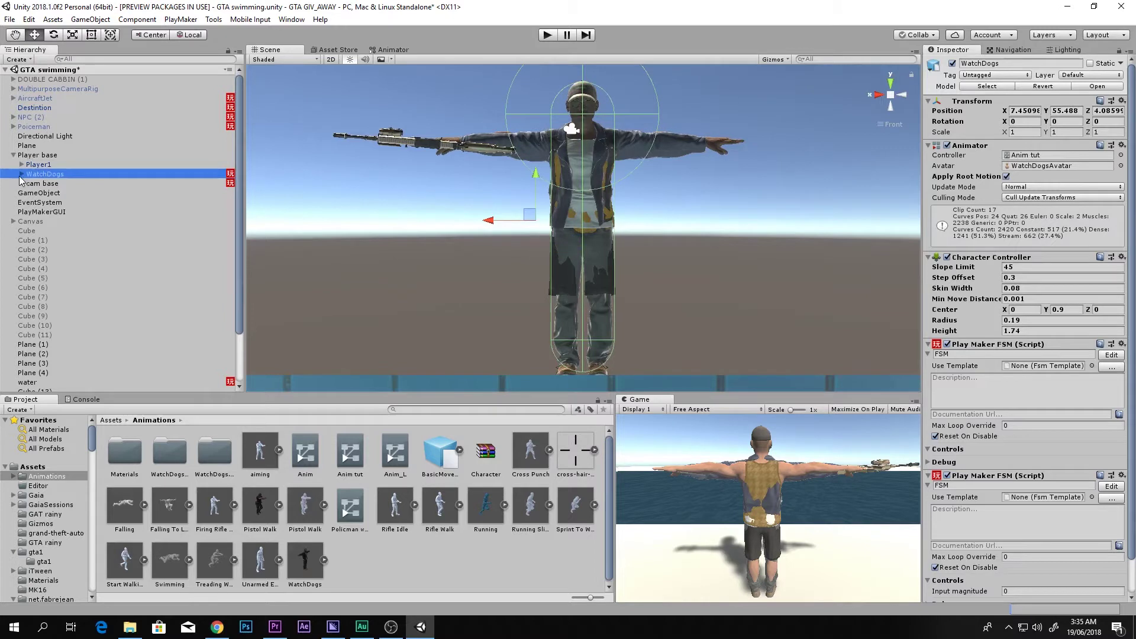
click(22, 174)
click(47, 277)
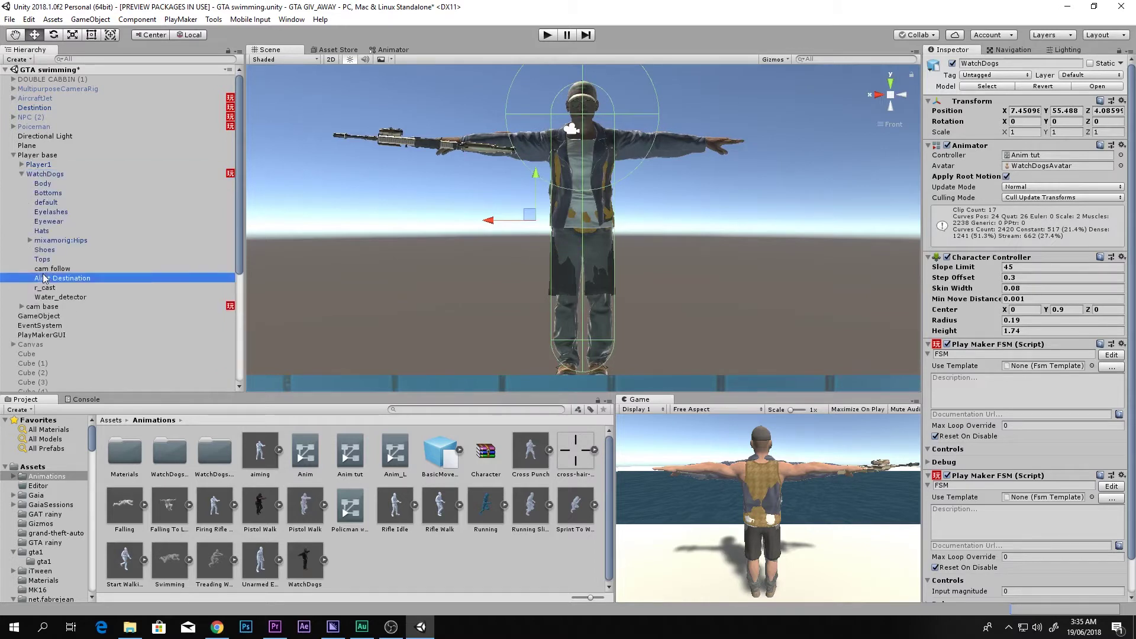
click(54, 271)
shift+click(58, 297)
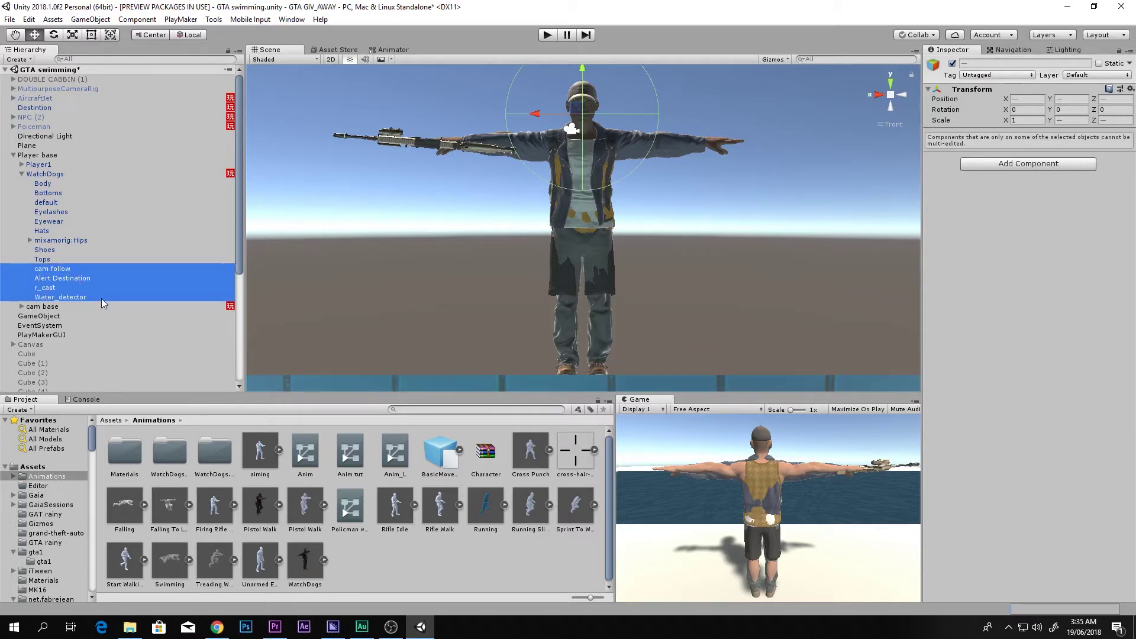
drag(44, 271, 42, 166)
Step: Collapse the WatchDogs object and deactivate it in the scene
click(21, 288)
click(65, 287)
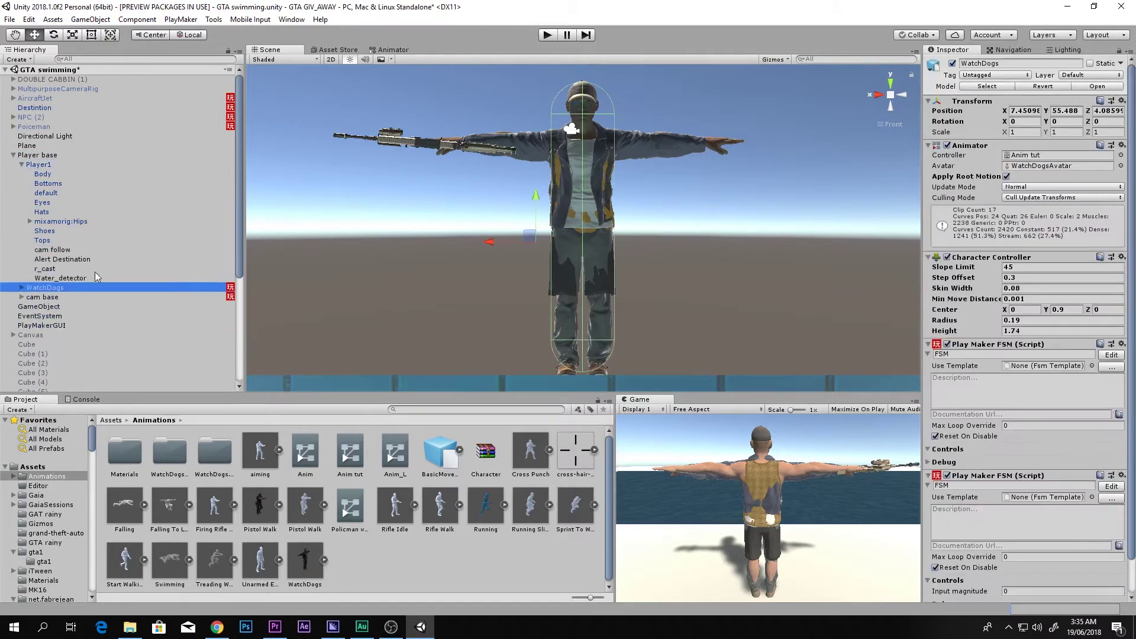
click(952, 63)
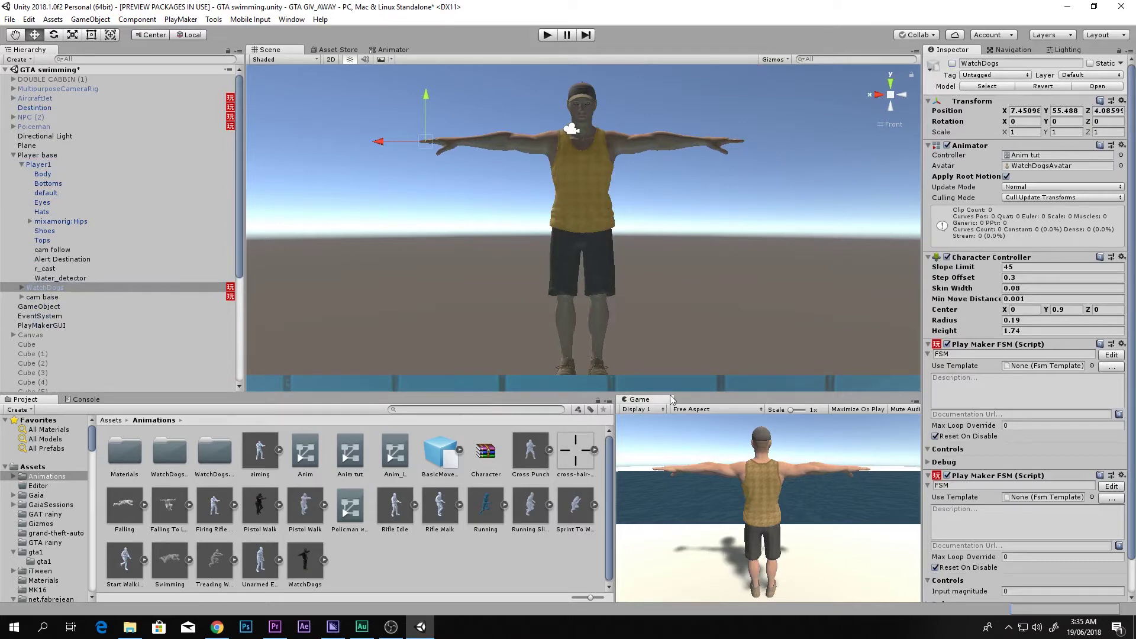
Step: Playtest the scene in a maximized Game view, running forward and aiming with the new character, and stop the game
key(shift+space)
key(shift+space)
key(shift+space)
click(547, 36)
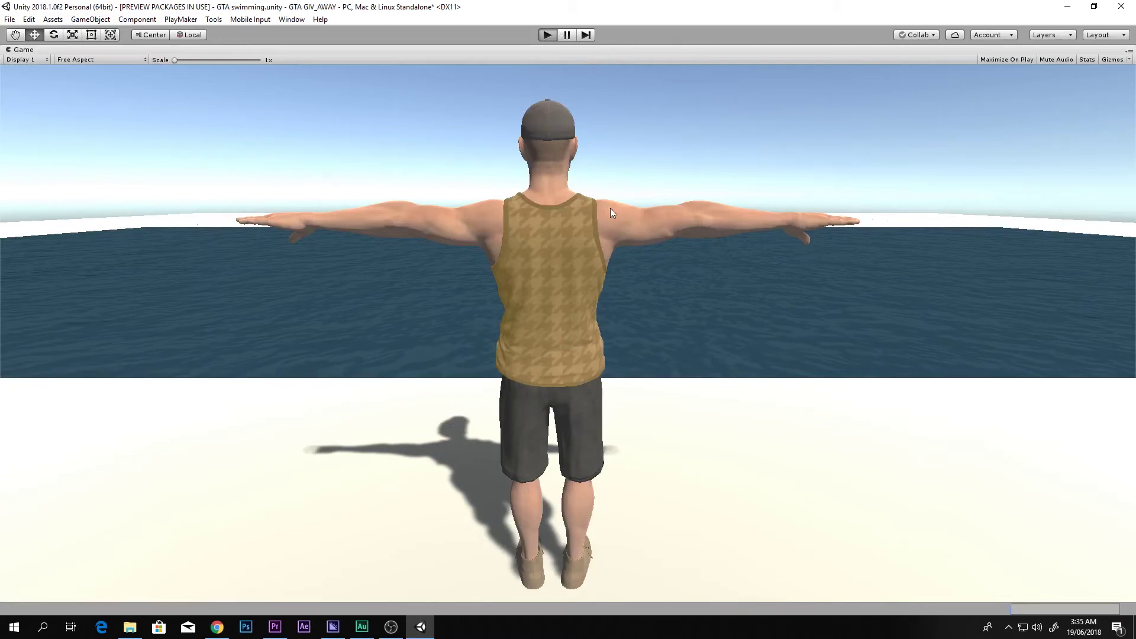
key(w)
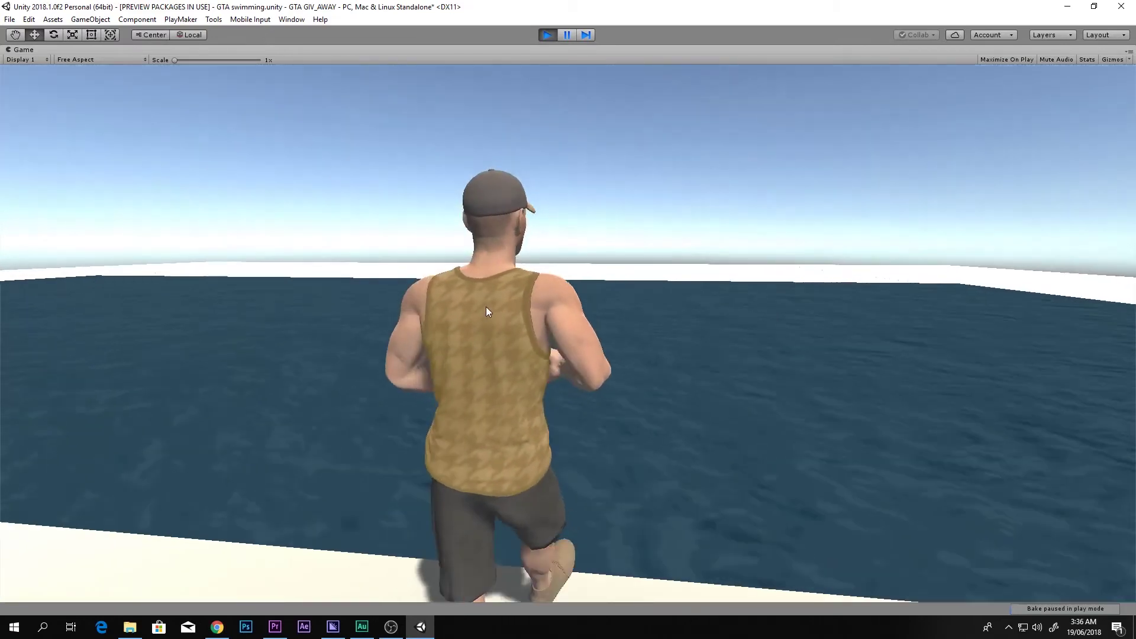
right_drag(486, 306, 668, 329)
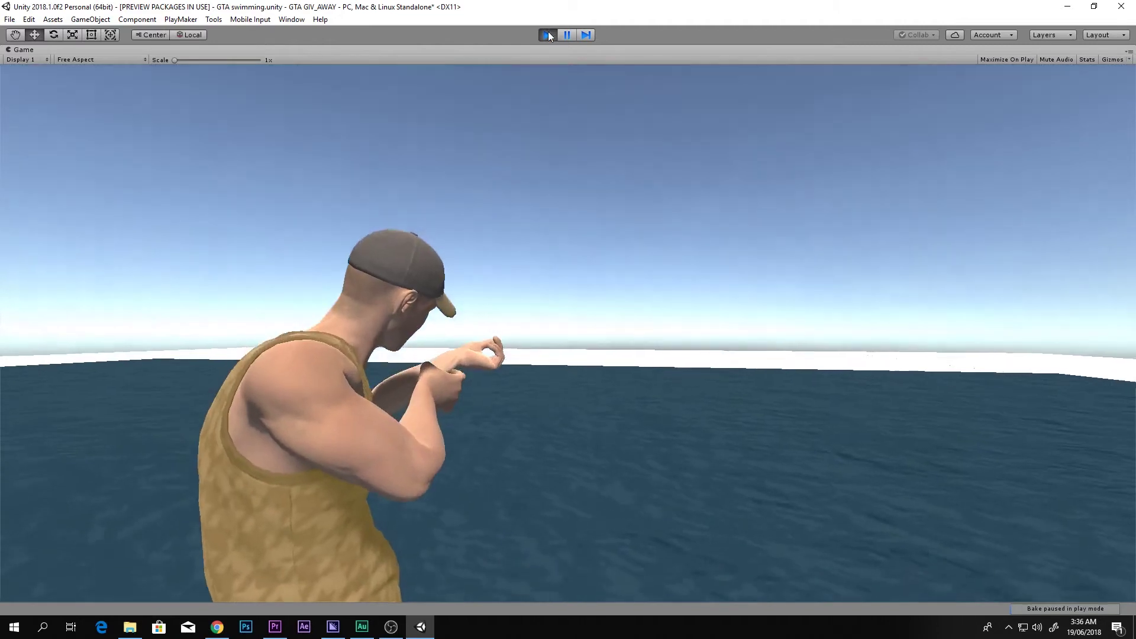
click(548, 34)
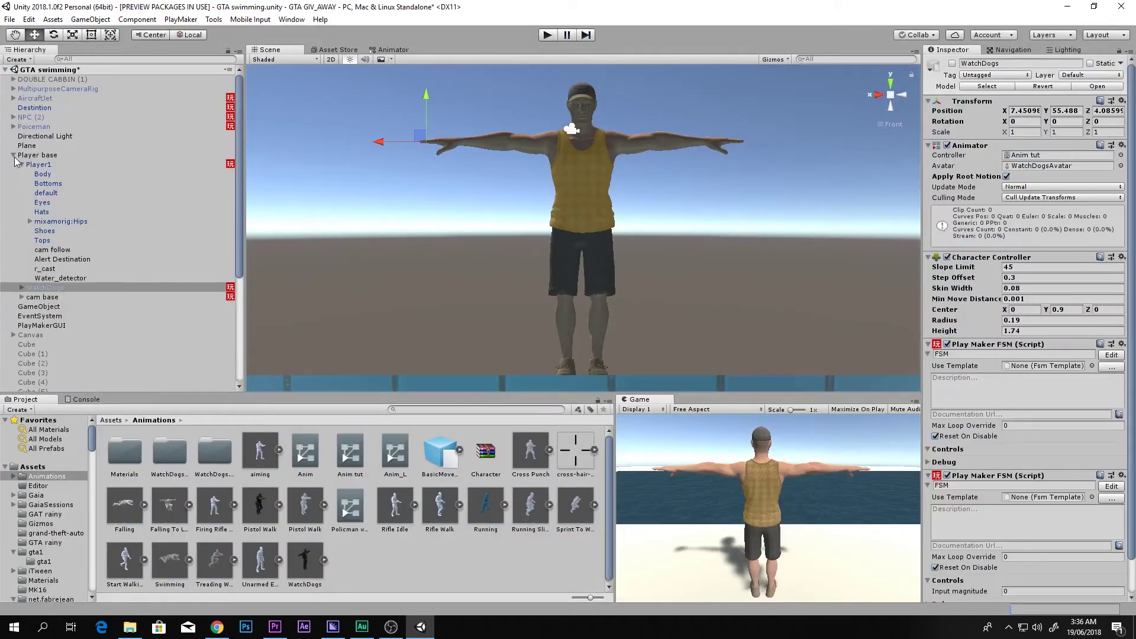
Step: Reactivate WatchDogs and select the Gun holder that carries the MK16 rifle under its right hand bone
click(20, 166)
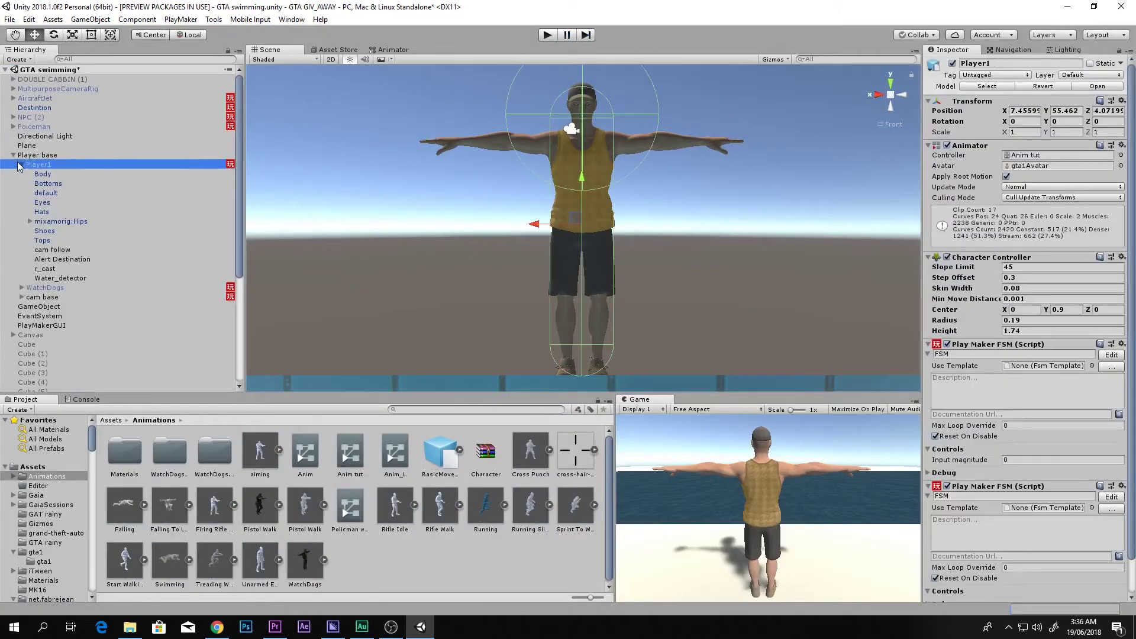
click(21, 288)
click(59, 289)
click(952, 63)
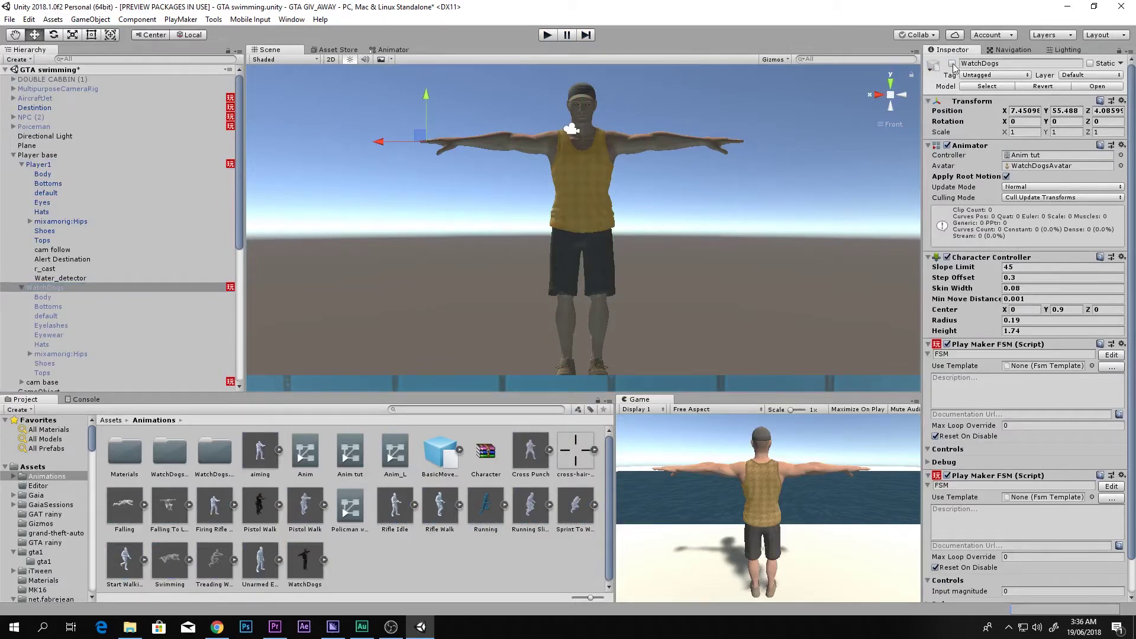
scroll(556, 191, up, 5)
click(512, 178)
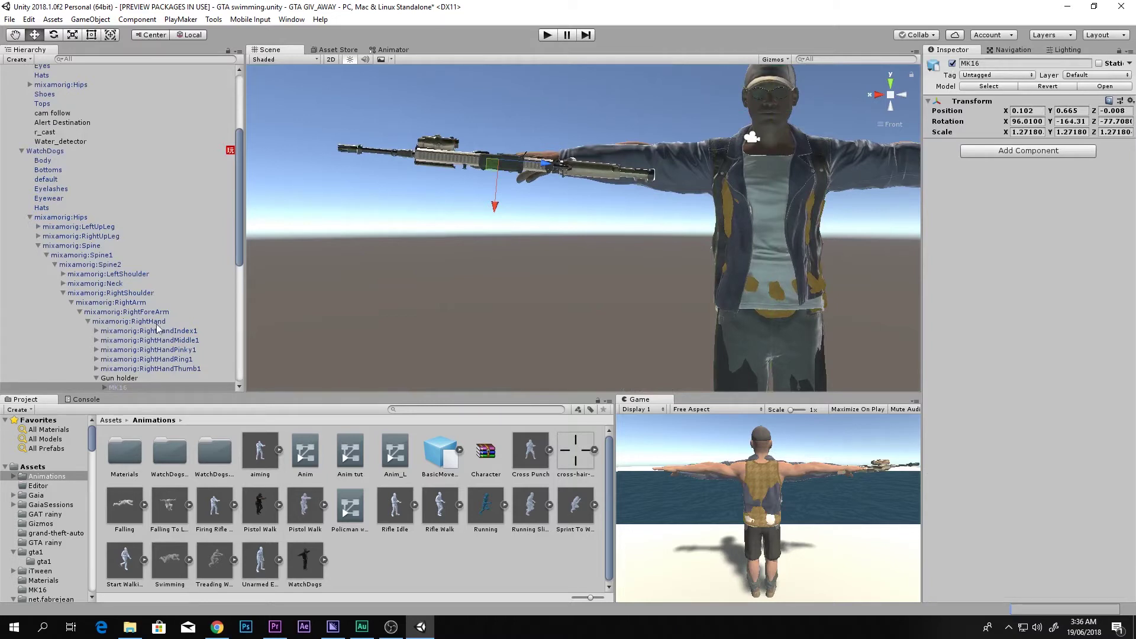
click(121, 379)
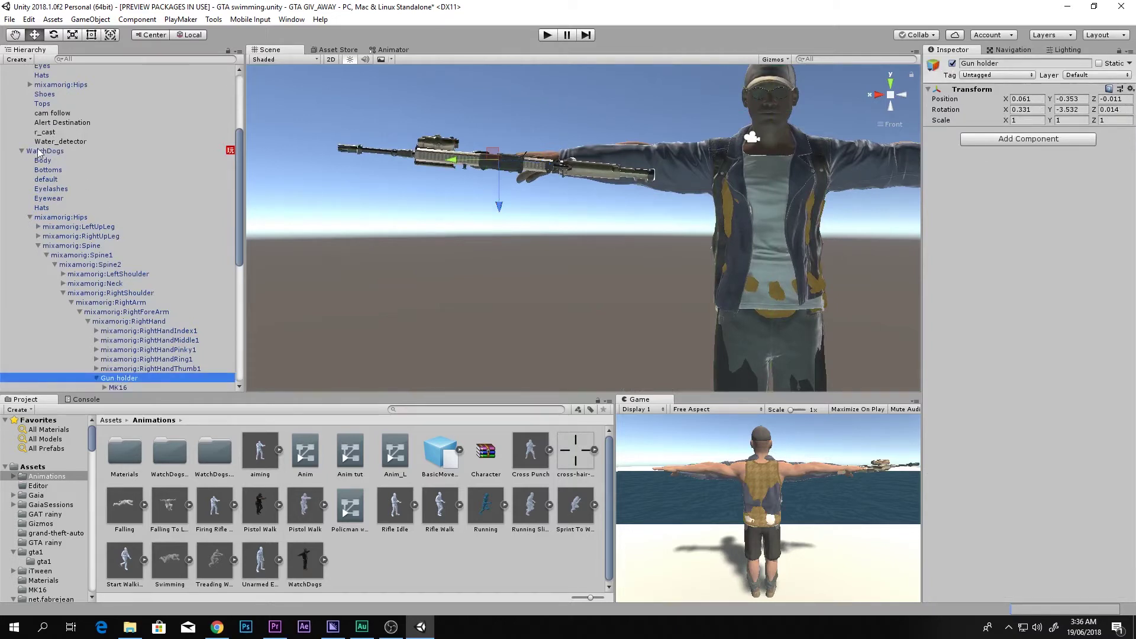
Step: Expand Player1's skeleton down to its right hand and move the Gun holder with the MK16 under Player1's mixamorig:RightHand
scroll(36, 142, up, 3)
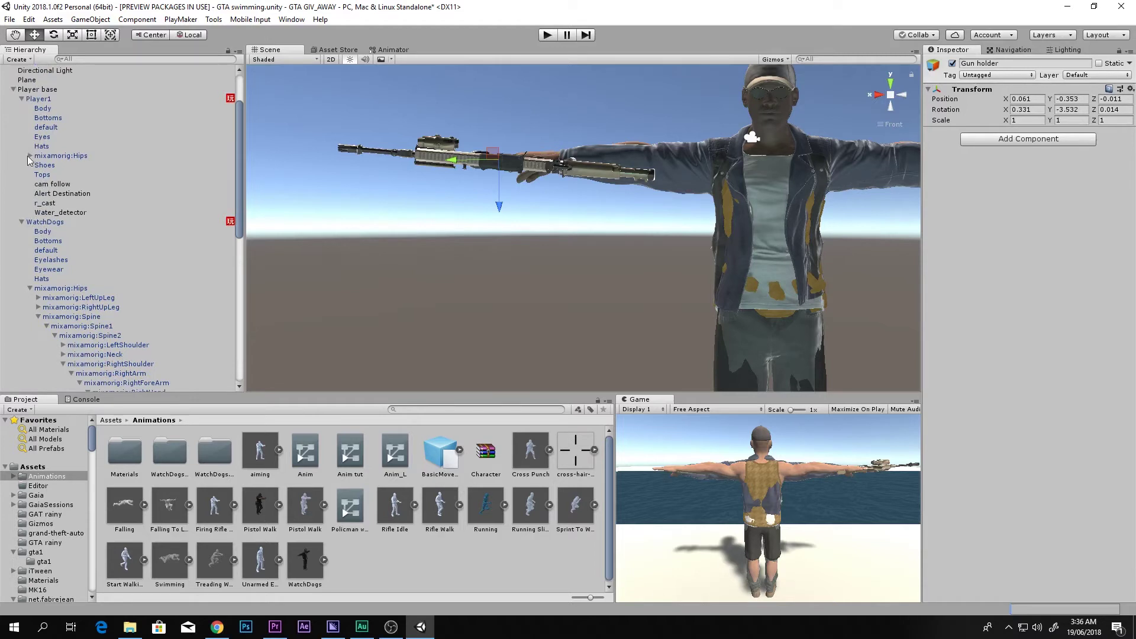
click(29, 156)
click(38, 184)
click(46, 194)
click(59, 203)
click(55, 203)
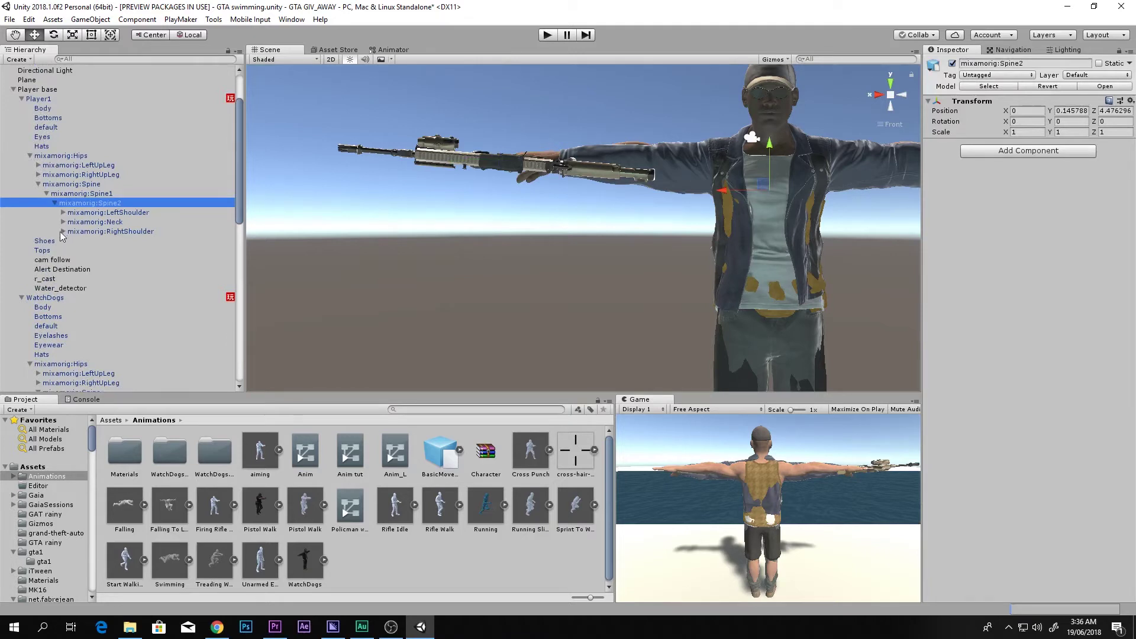
scroll(65, 237, down, 2)
scroll(117, 328, up, 2)
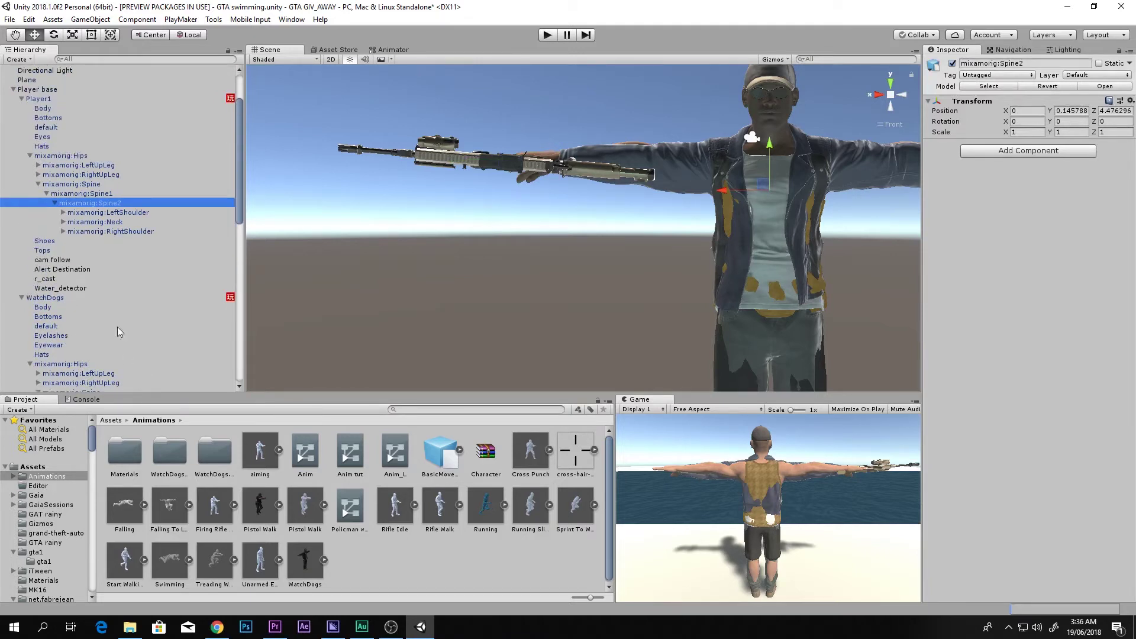
click(63, 231)
click(71, 240)
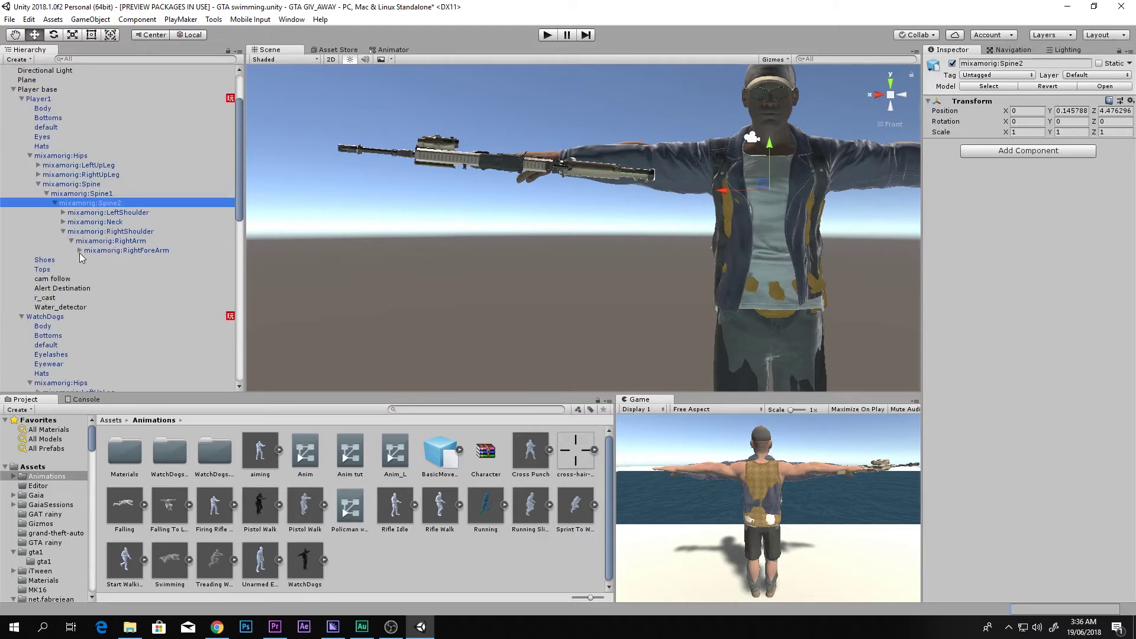
click(80, 250)
scroll(91, 264, down, 6)
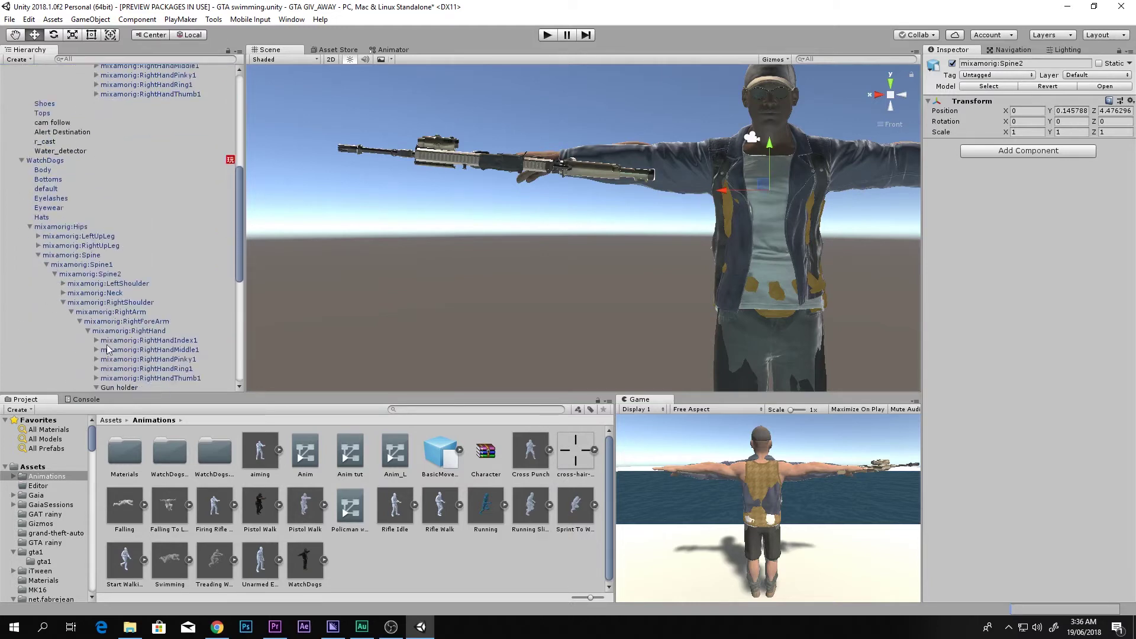
drag(120, 356, 142, 117)
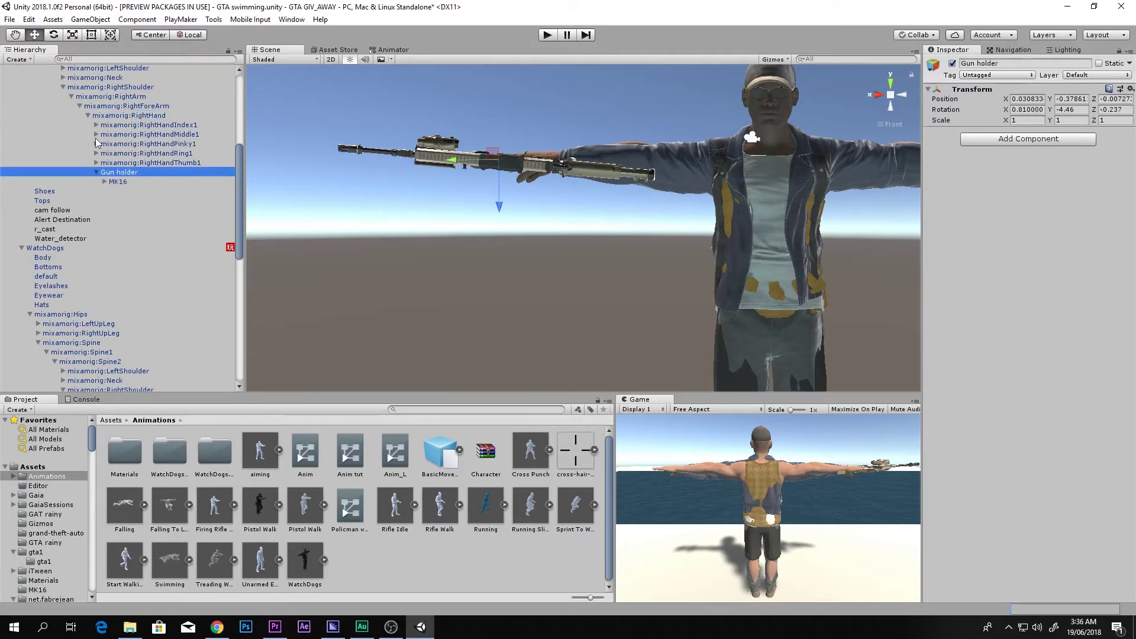
Step: Deactivate the WatchDogs object again, leaving Player1 as the only active character
scroll(112, 177, down, 2)
click(46, 213)
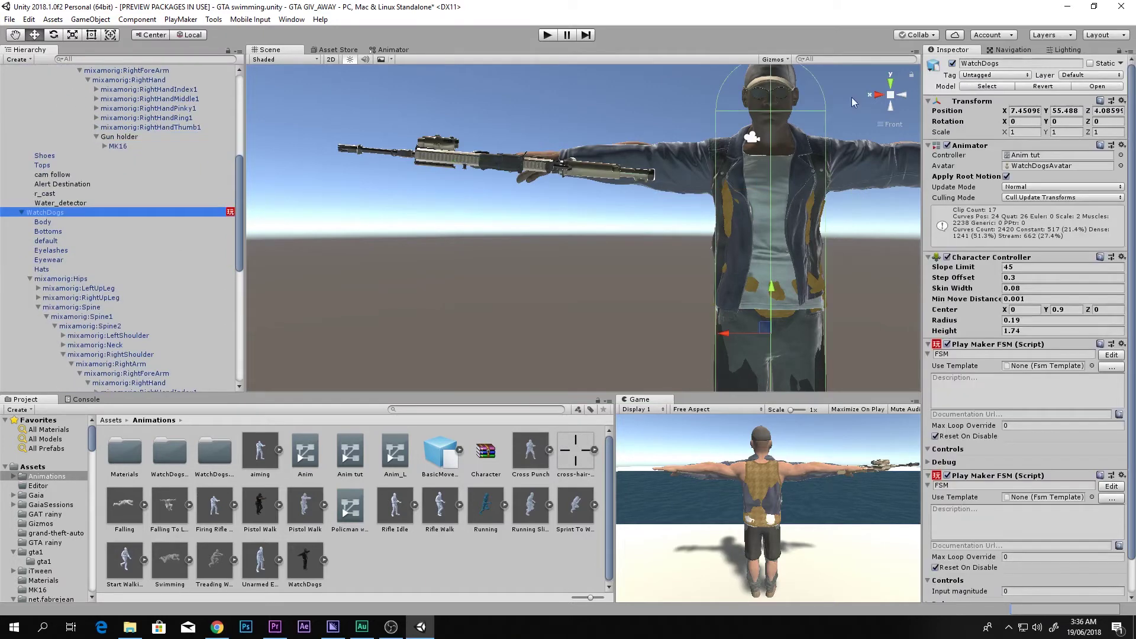
click(952, 63)
Step: Reposition the Gun holder against Player1's right hand, at about X 0.049, Y -0.296, Z -0.005
alt+drag(533, 201, 544, 297)
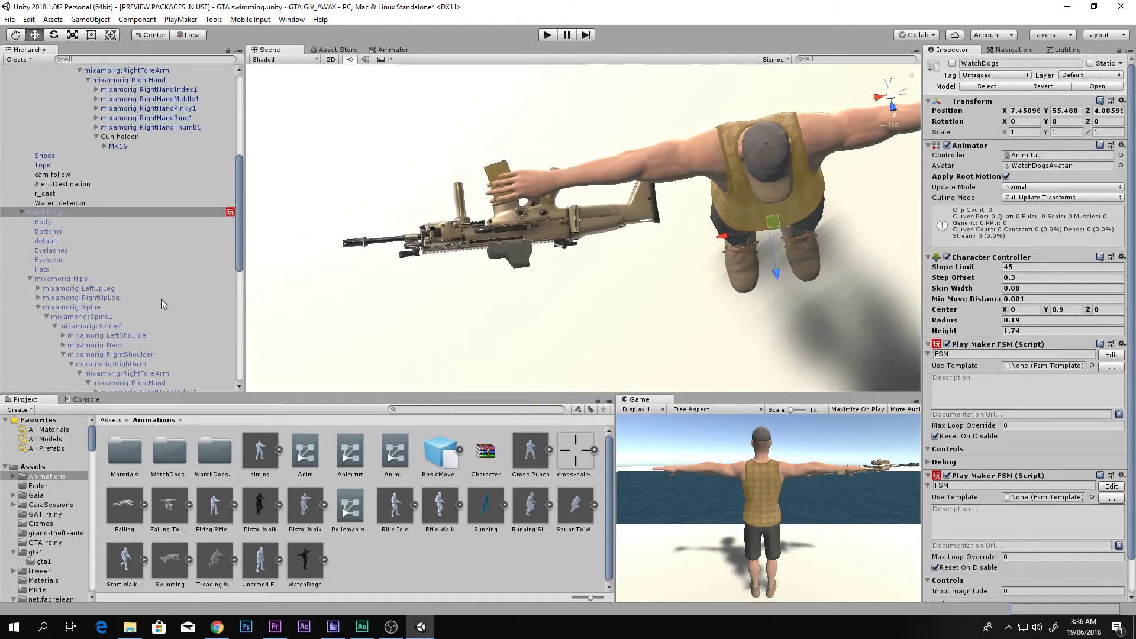
click(118, 137)
scroll(413, 217, up, 4)
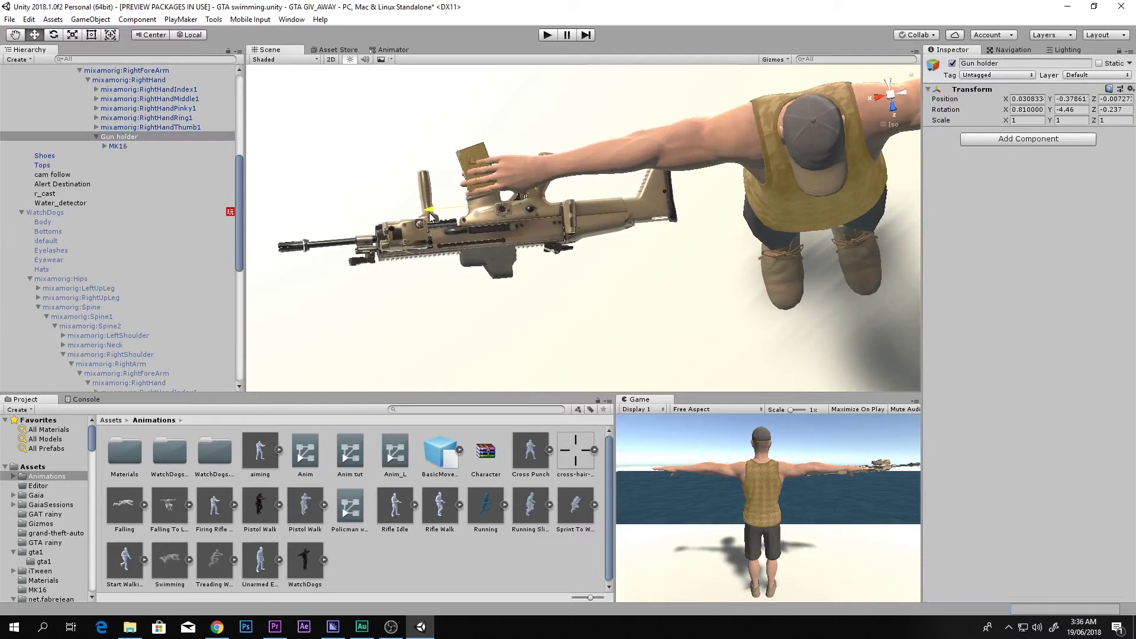
drag(413, 217, 410, 217)
drag(451, 169, 452, 162)
drag(404, 204, 402, 204)
Step: Playtest Player1 by walking, drawing the rifle and aiming with it, and stop the game
alt+drag(547, 243, 697, 95)
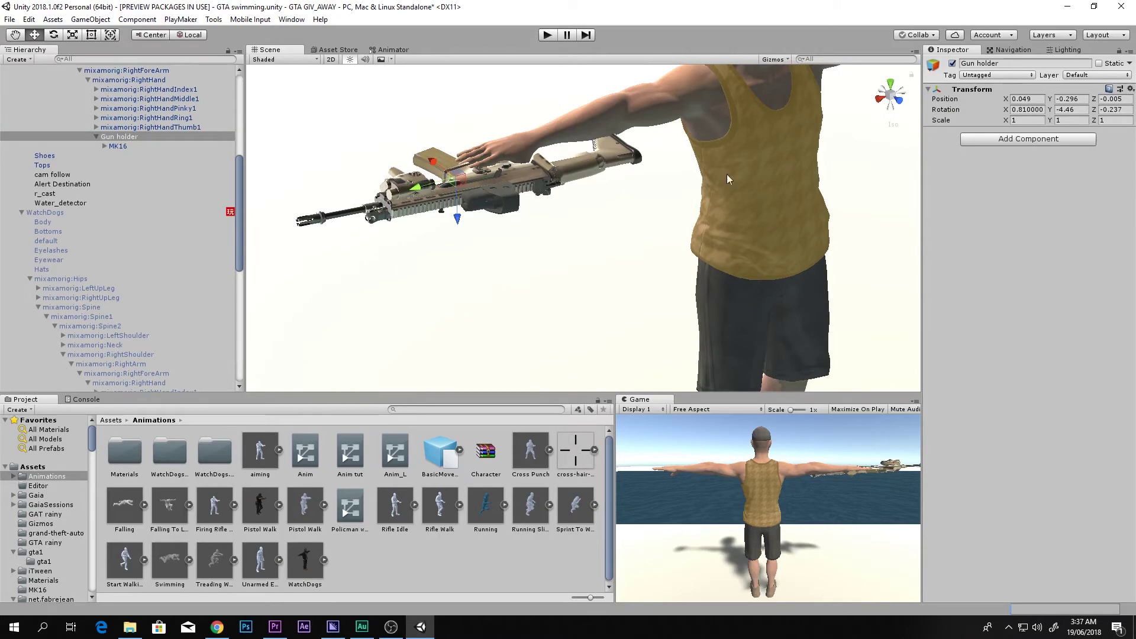
click(547, 35)
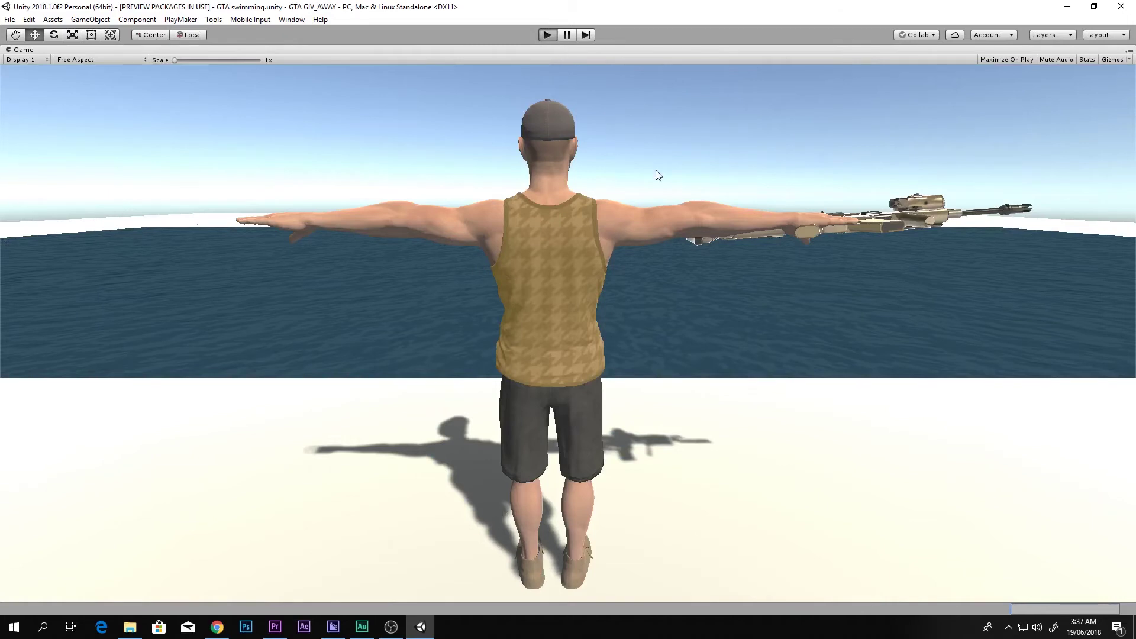
key(w)
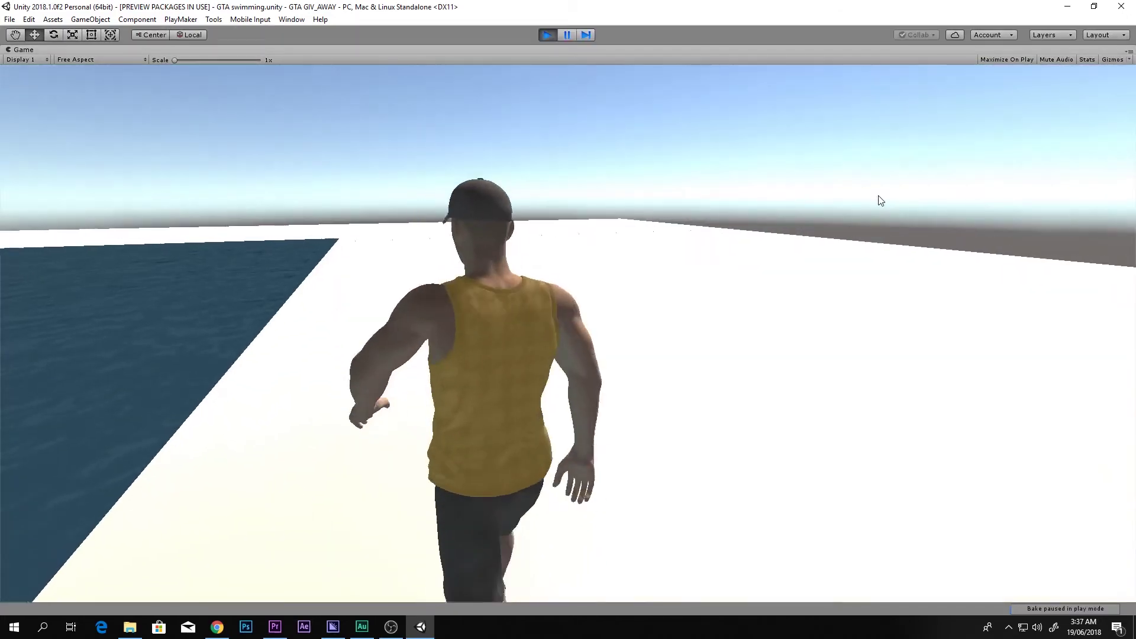
key(1)
key(1)
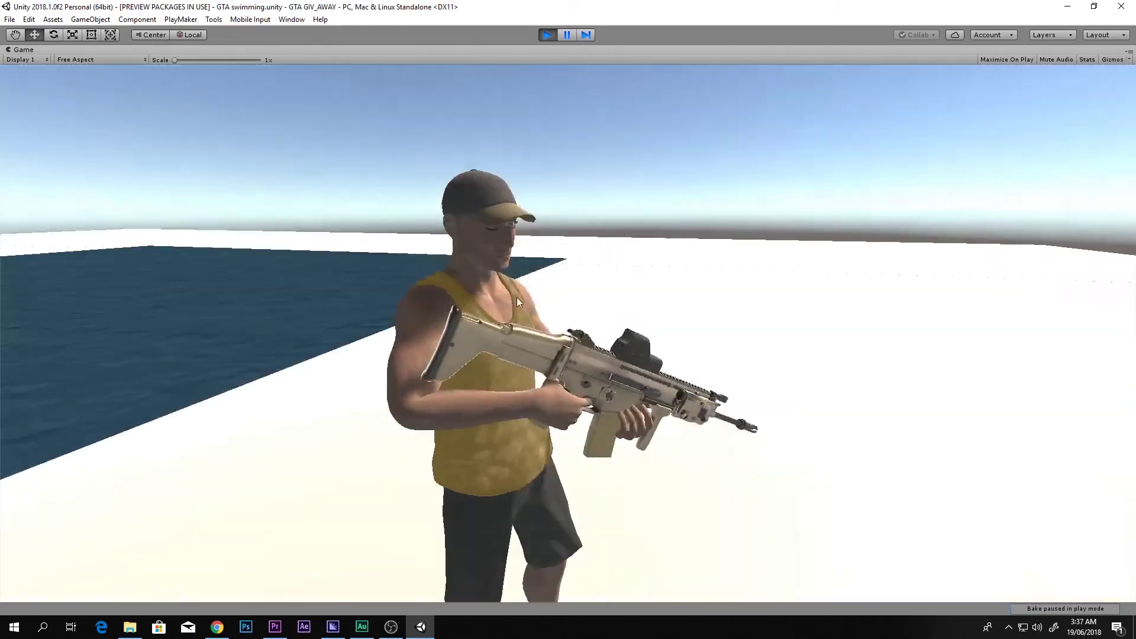
key(w)
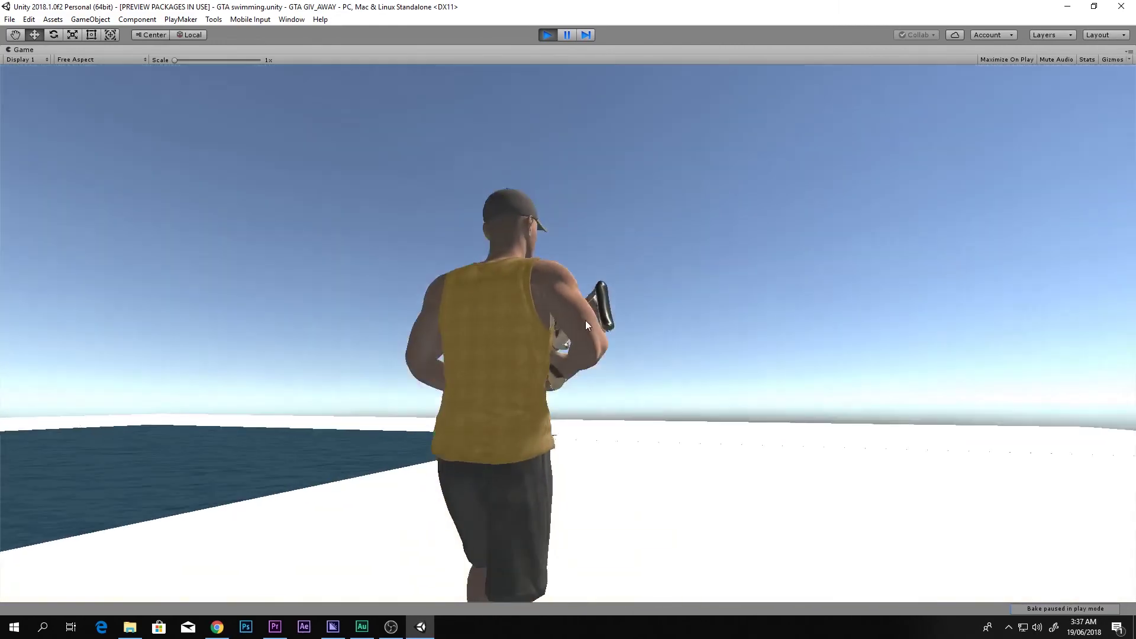
right_drag(589, 325, 587, 306)
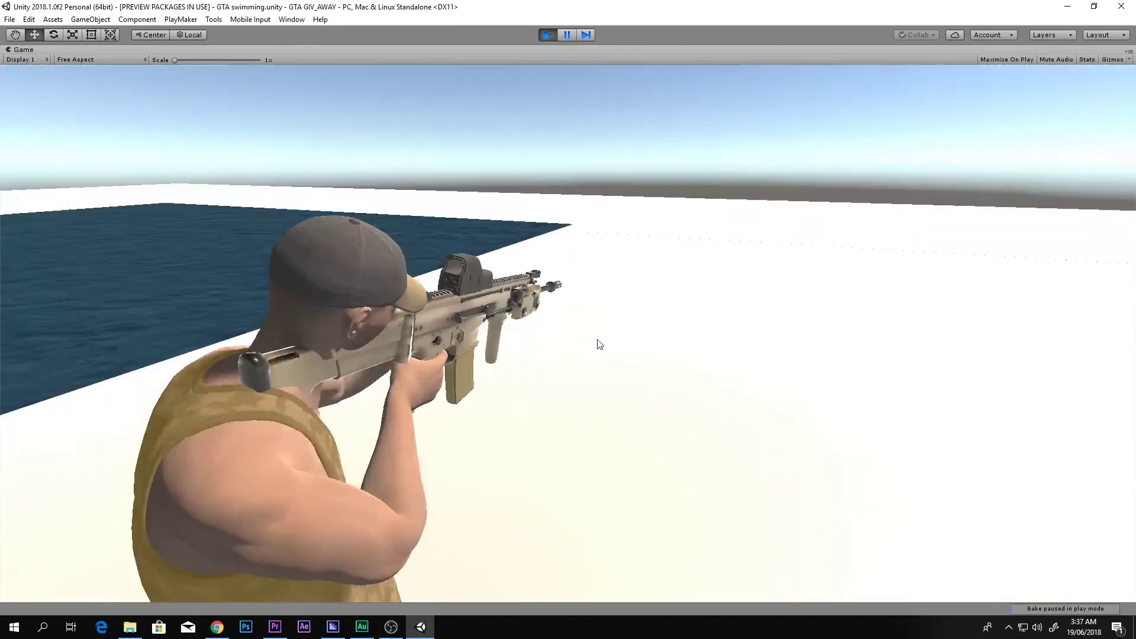
right_drag(597, 339, 591, 189)
click(548, 34)
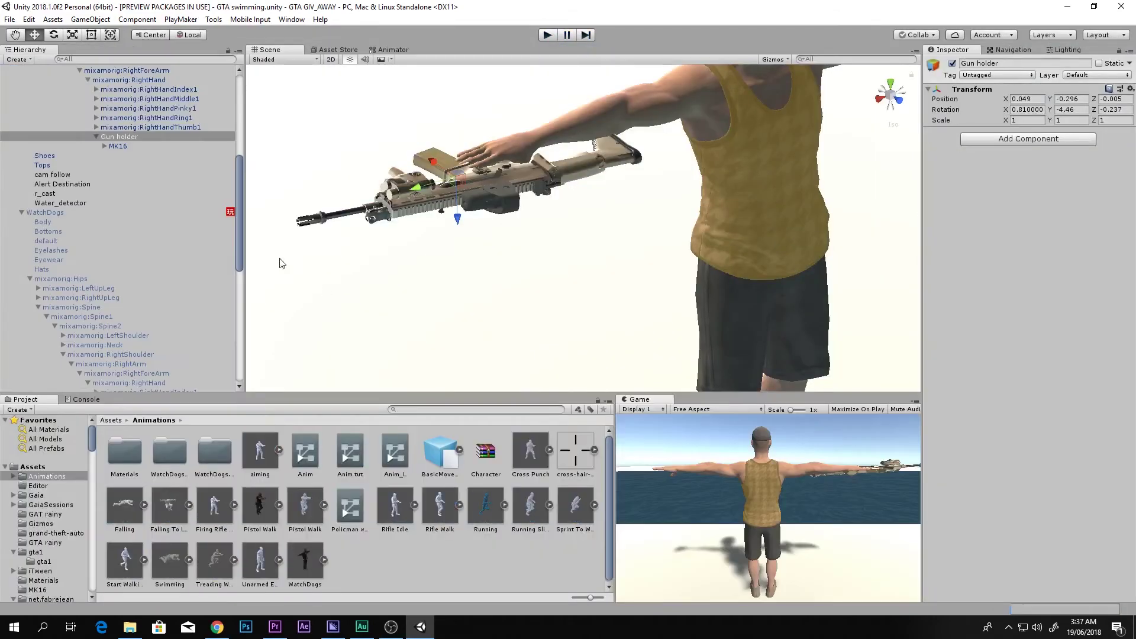
Step: In cam base's third PlayMaker FSM, set the Move Towards target object to Player1's mixamorig:Hips bone
scroll(171, 186, up, 10)
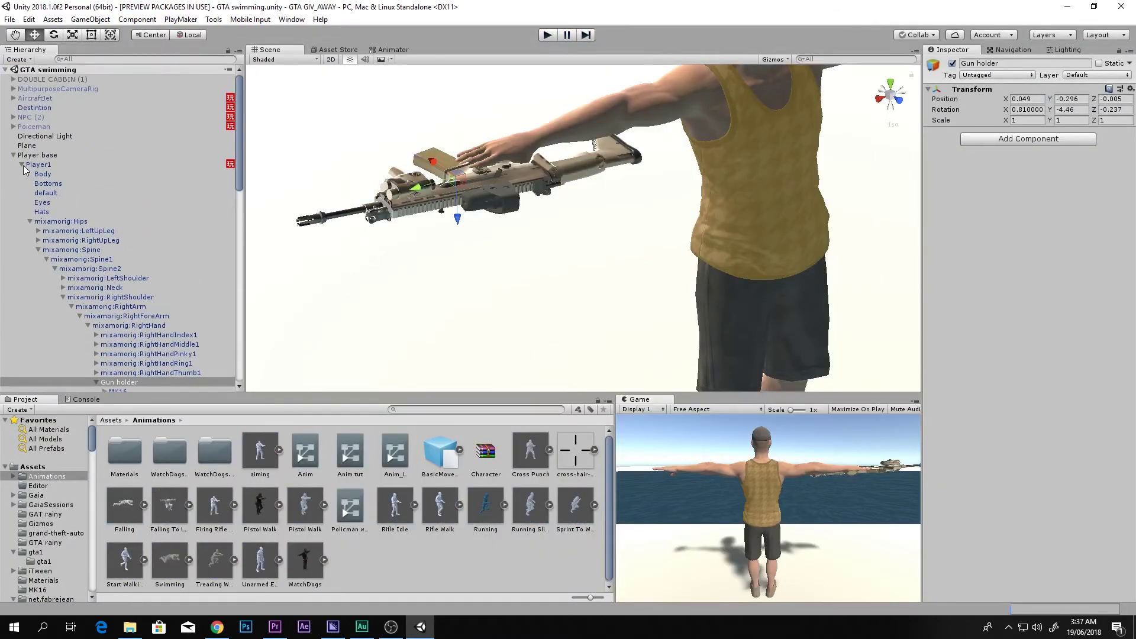
click(21, 164)
click(22, 173)
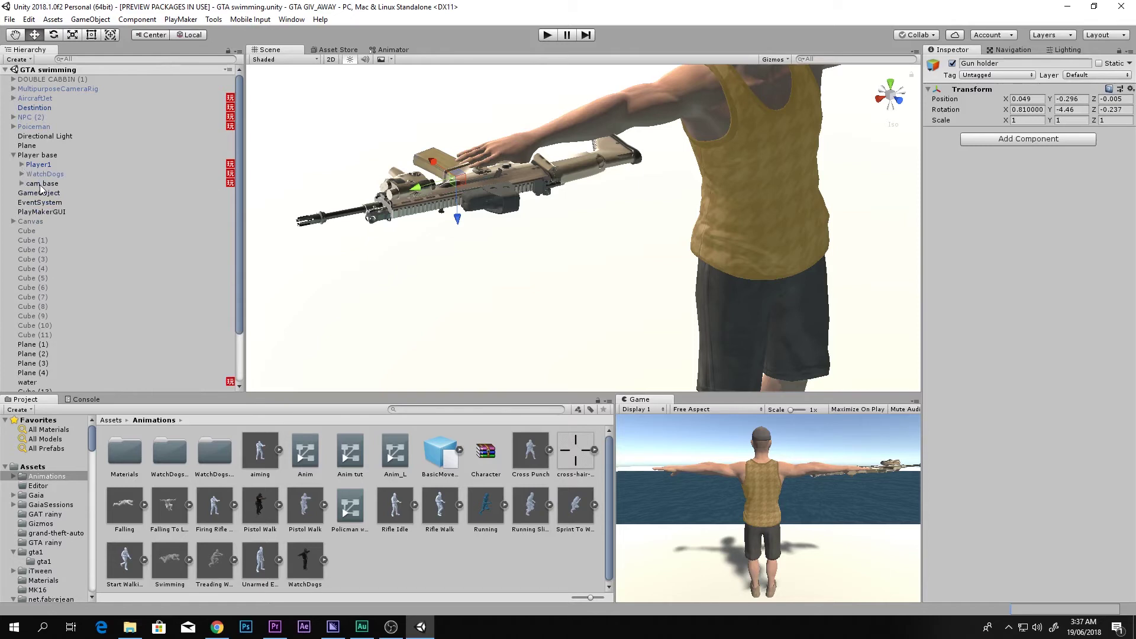
click(43, 184)
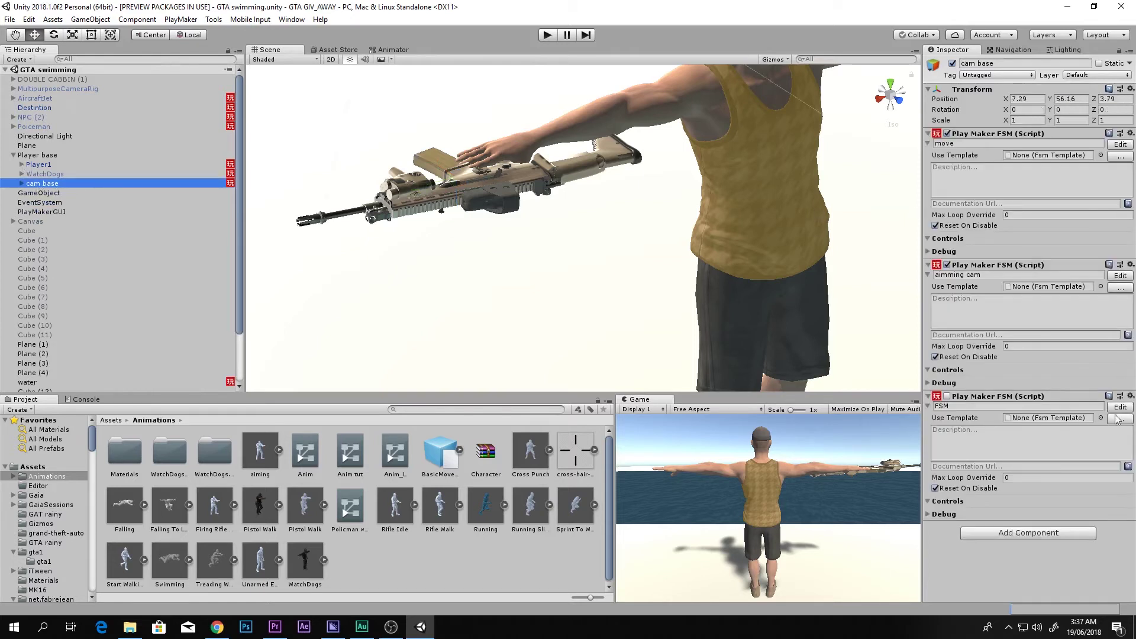
click(1120, 144)
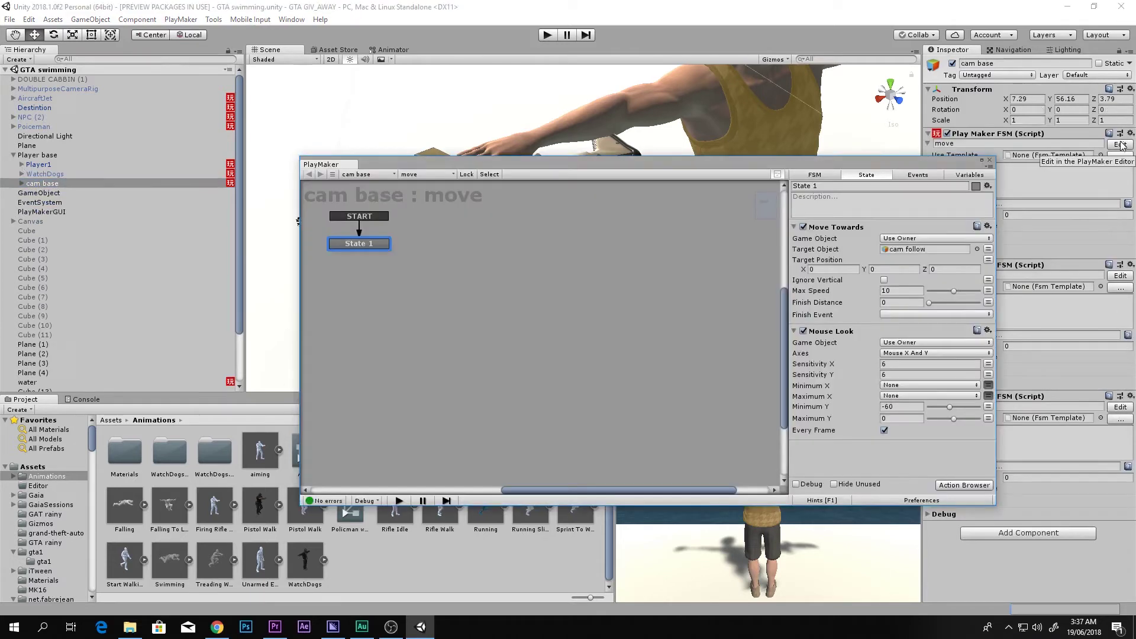
click(1121, 407)
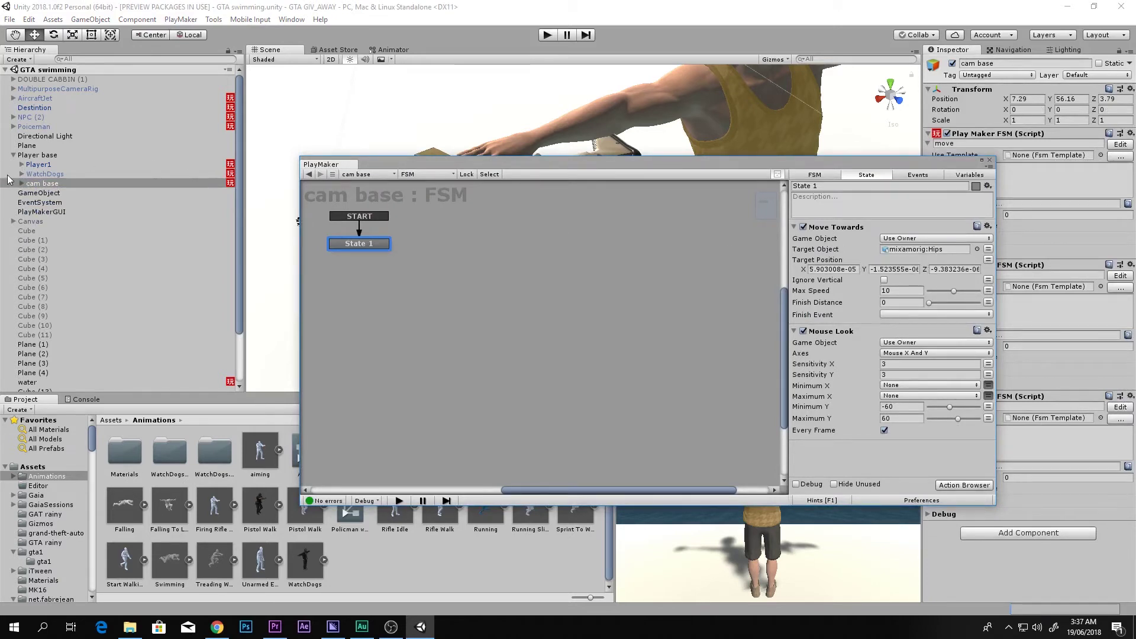
click(22, 164)
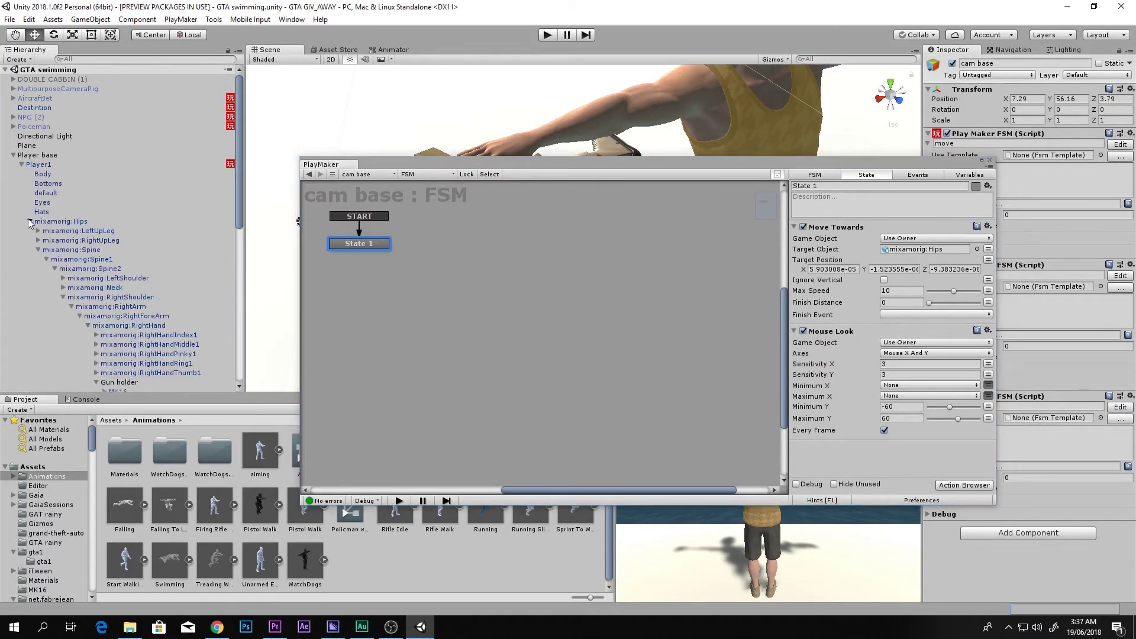
click(30, 221)
drag(55, 222, 904, 247)
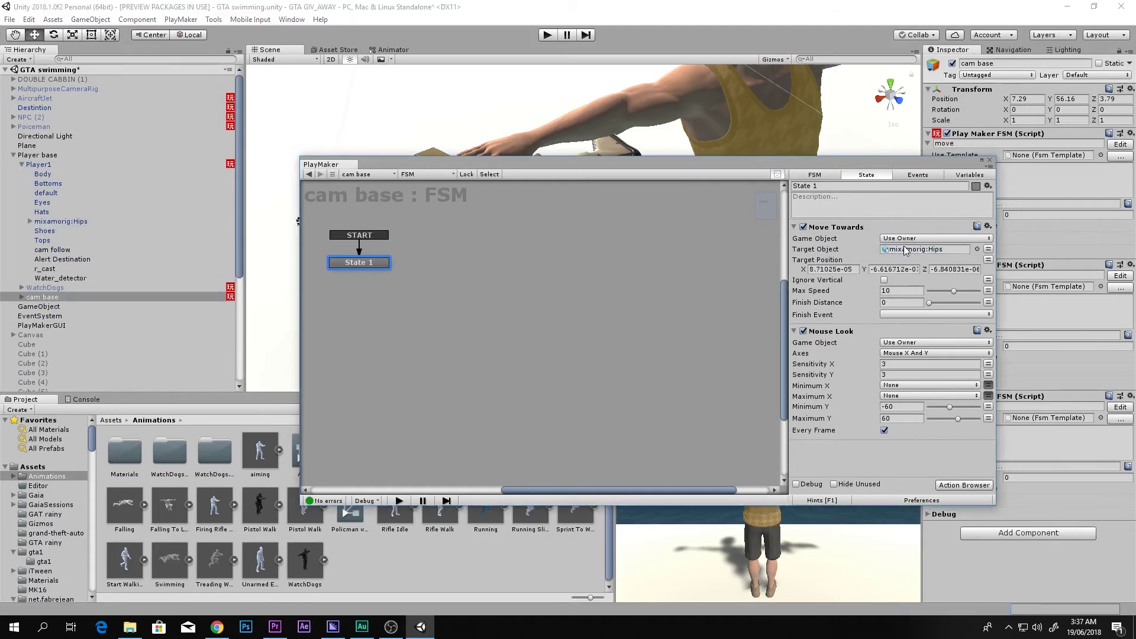
Step: Assign Player1's mixamorig:Spine bone as the Look At game object in the Aim and fire states of Player1's FSM
click(39, 165)
middle_drag(689, 302, 474, 301)
click(543, 283)
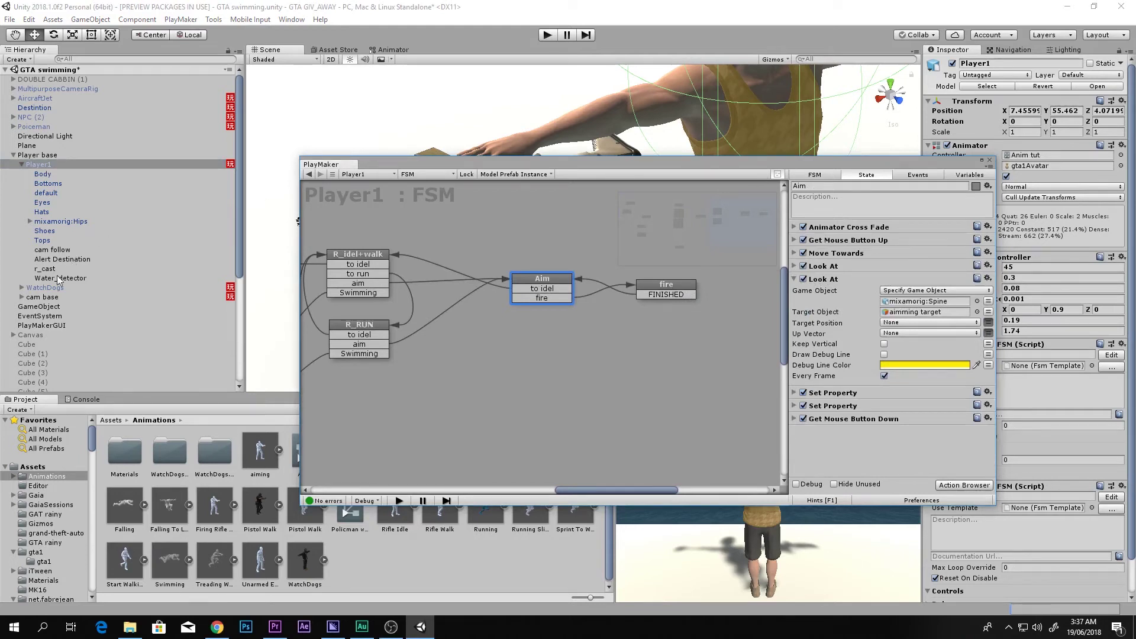
click(29, 222)
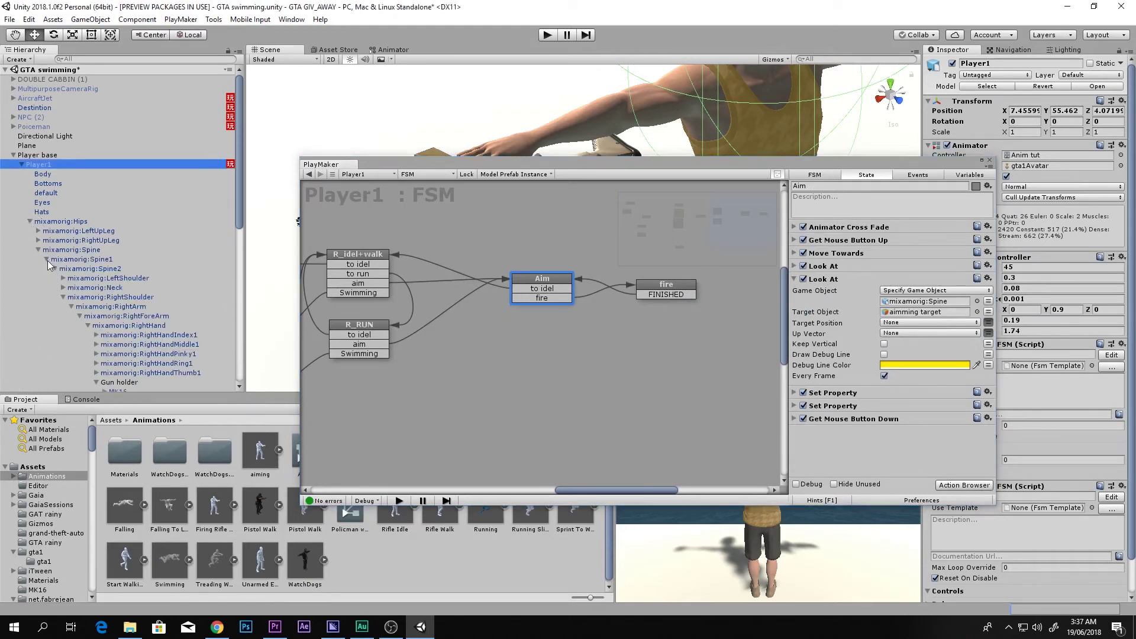
click(48, 261)
drag(63, 252, 908, 302)
middle_drag(587, 264, 456, 251)
click(523, 284)
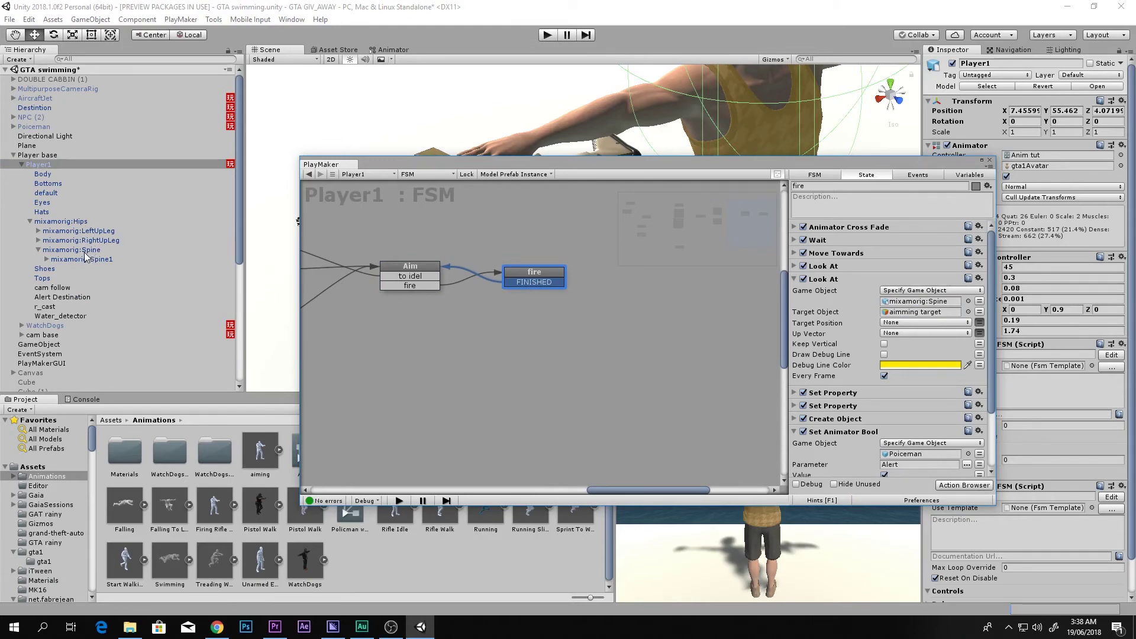
click(988, 160)
Step: Run the game in a maximized Game view and test Player1's walking and rifle aiming
key(shift+space)
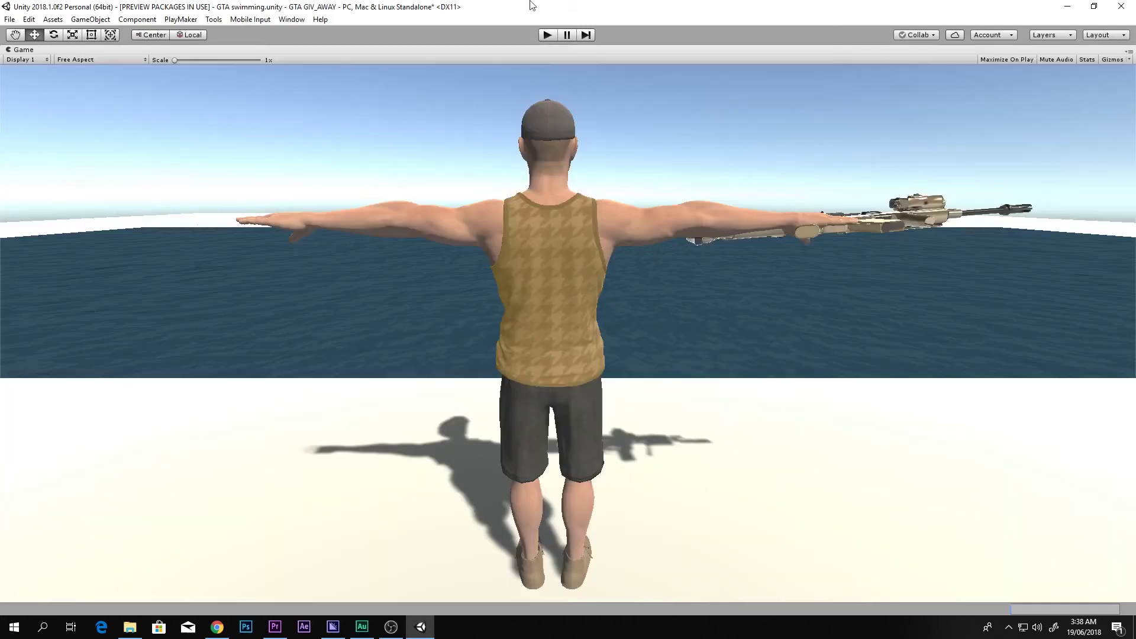
click(546, 35)
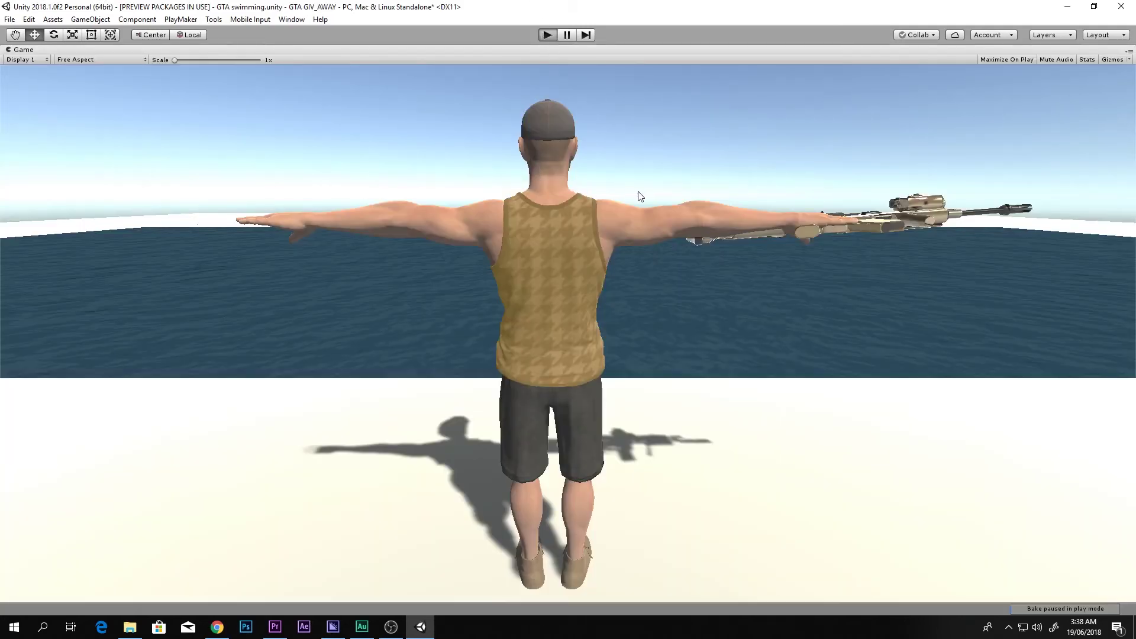
key(w)
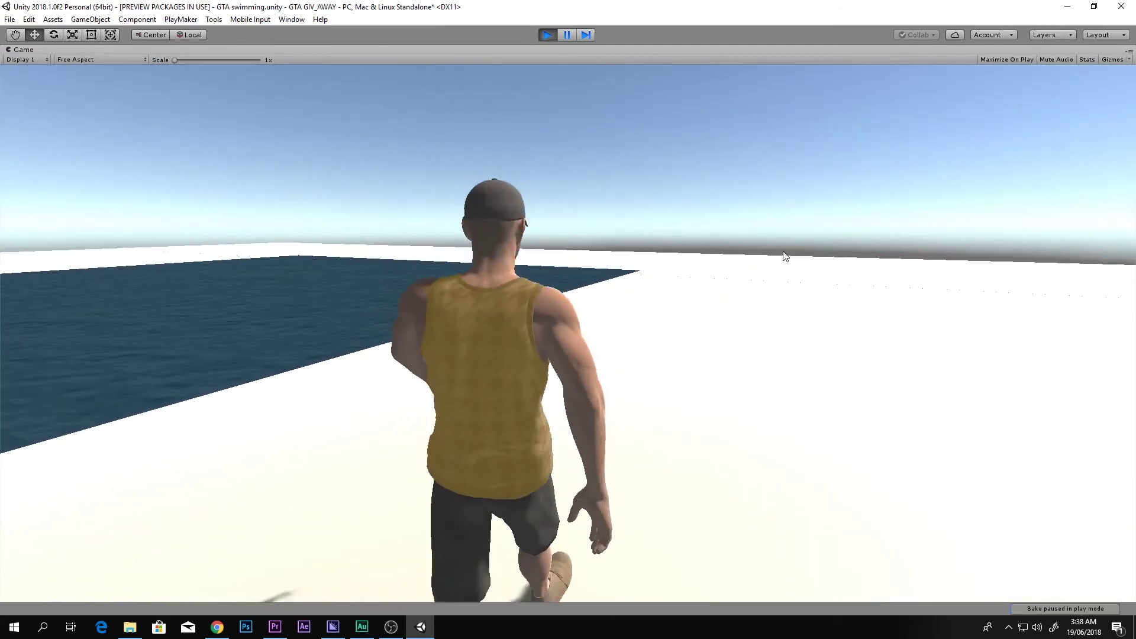
mouse_move(771, 253)
right_down()
mouse_move(769, 167)
mouse_move(769, 233)
mouse_move(759, 193)
mouse_move(768, 216)
right_up()
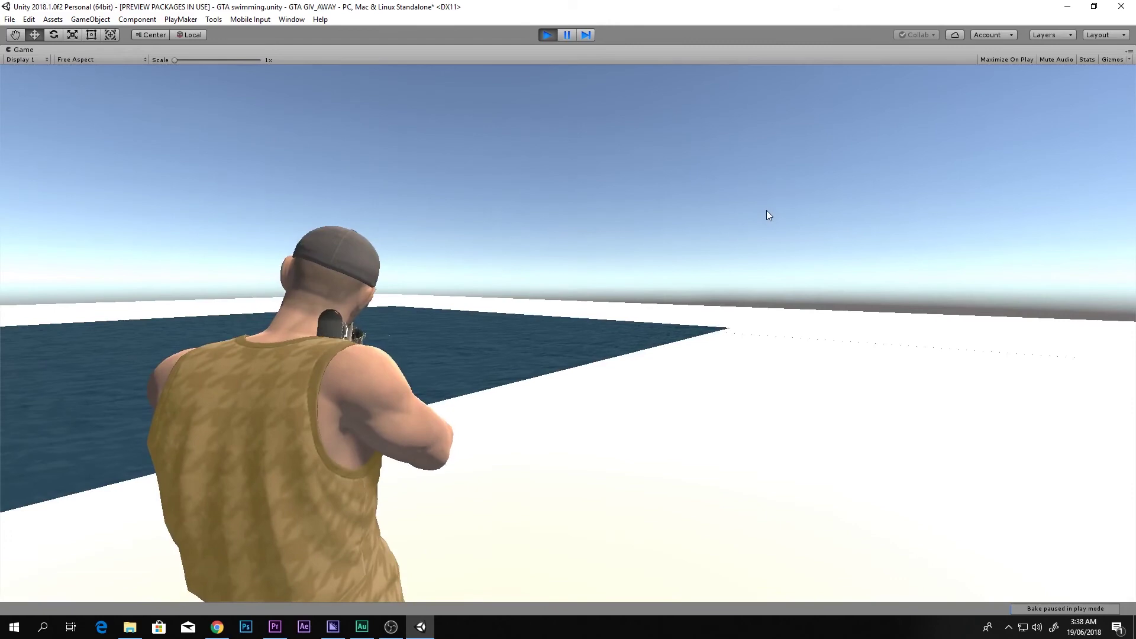
Step: Test Player1 running into the water, swimming and running back on land, and stop the game
key(w)
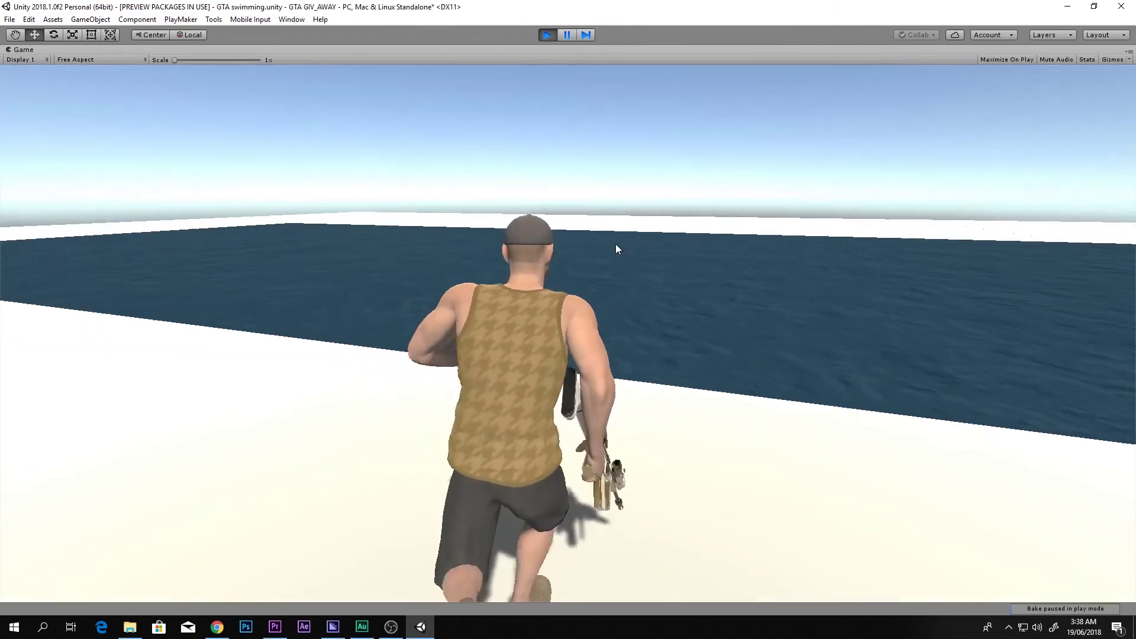
key(w)
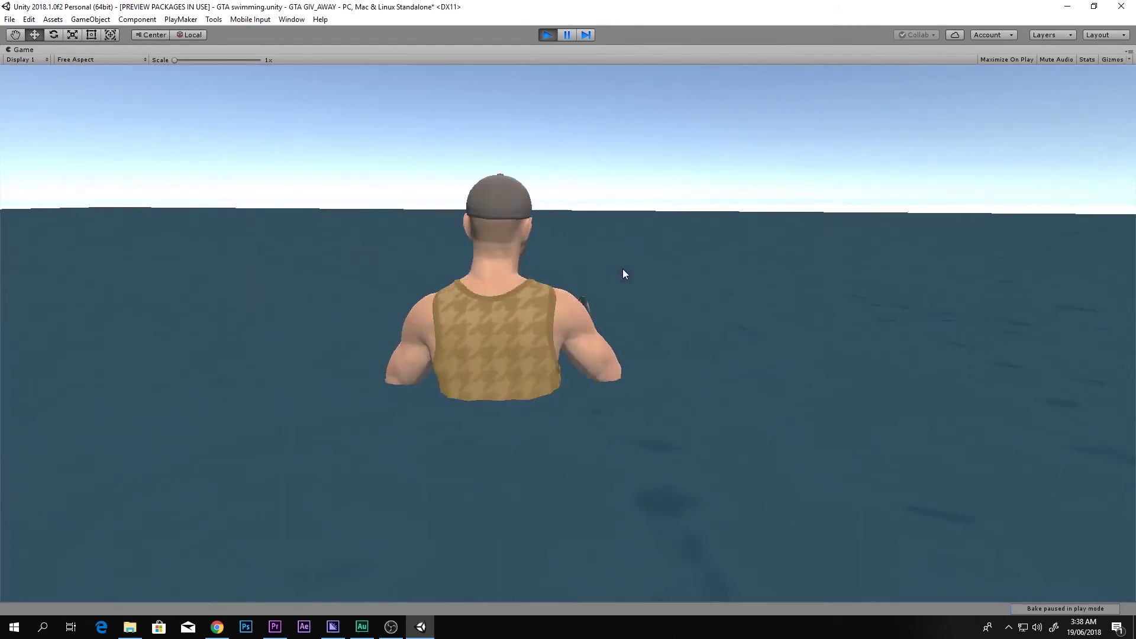
key(shift)
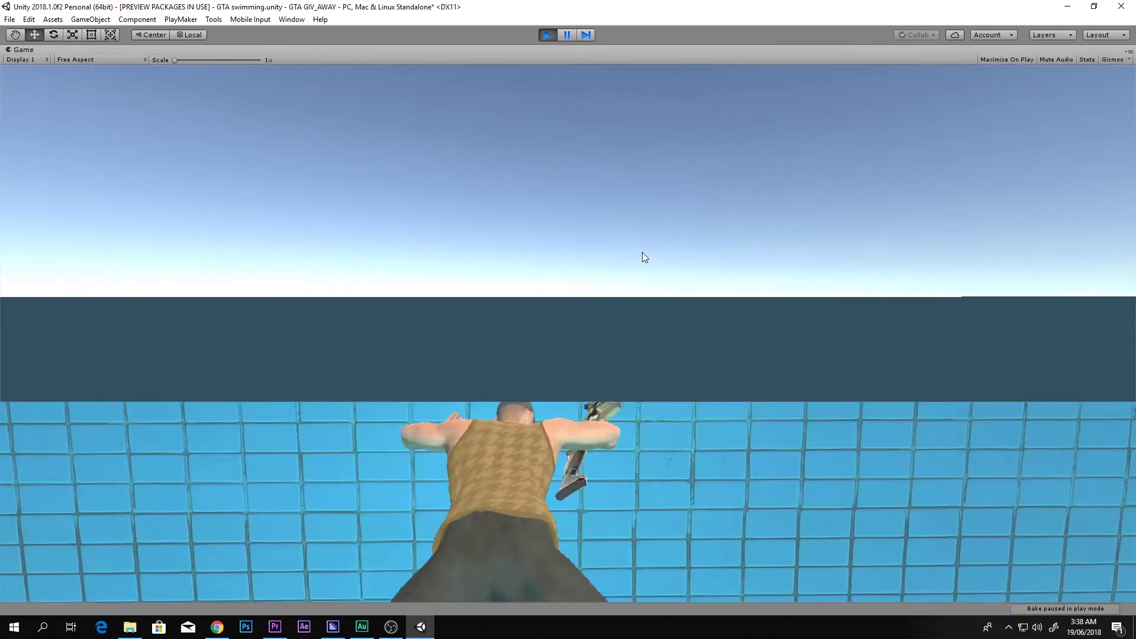
key(w)
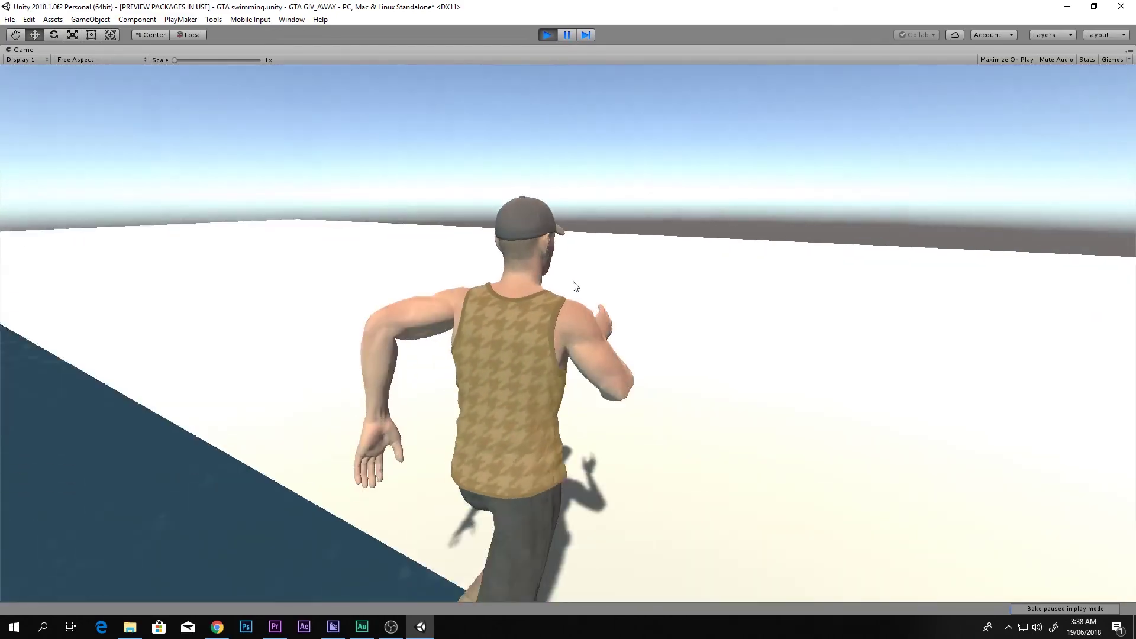
key(w)
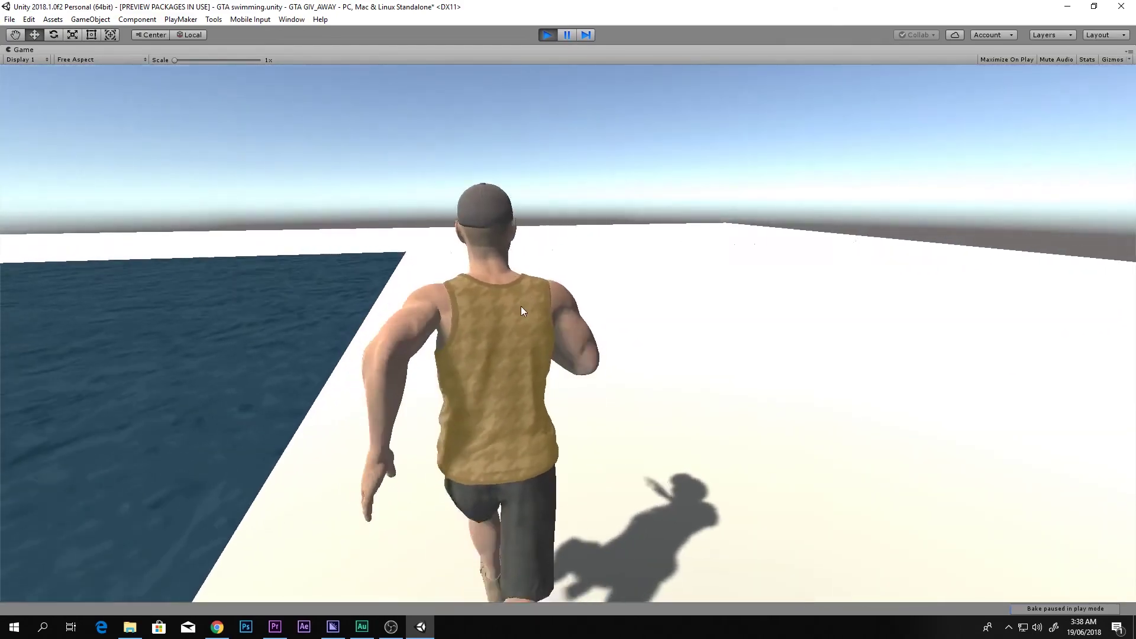
key(w)
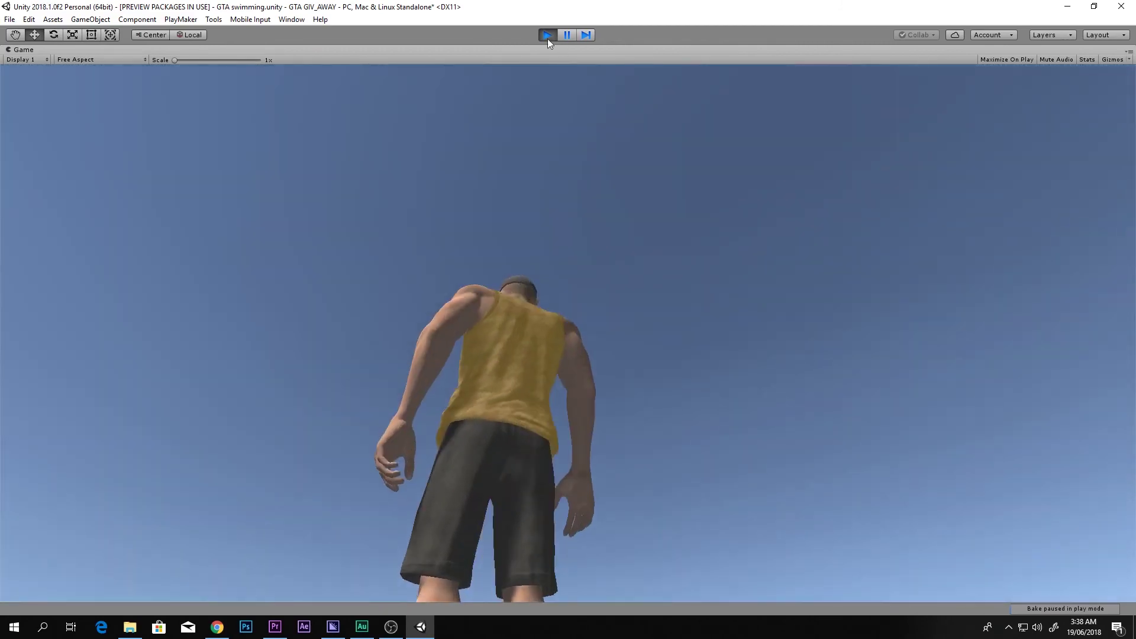
click(547, 36)
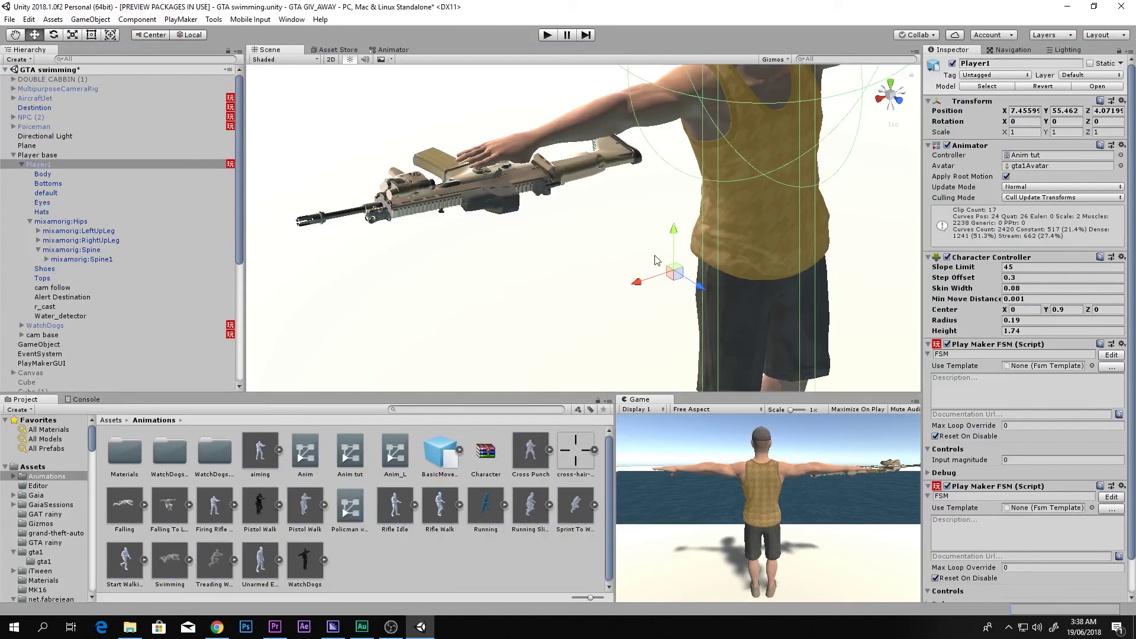
Step: Frame Player1 in the Scene view and examine the character with its rifle from the front
click(893, 86)
click(890, 95)
right_drag(899, 160, 459, 160)
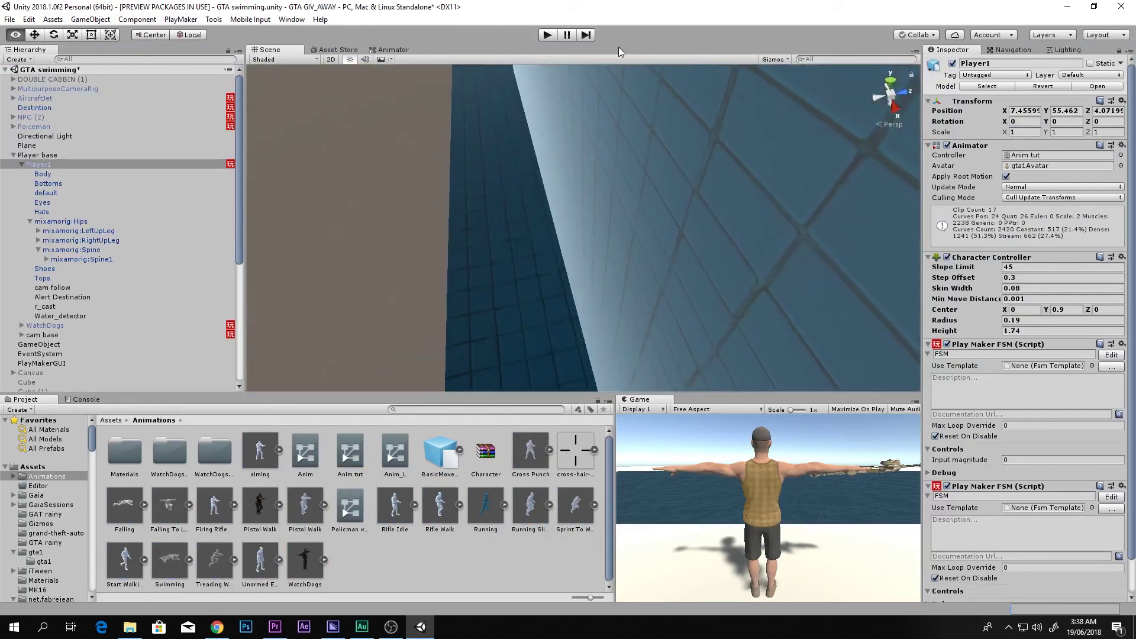
key(f)
right_drag(316, 13, 650, 176)
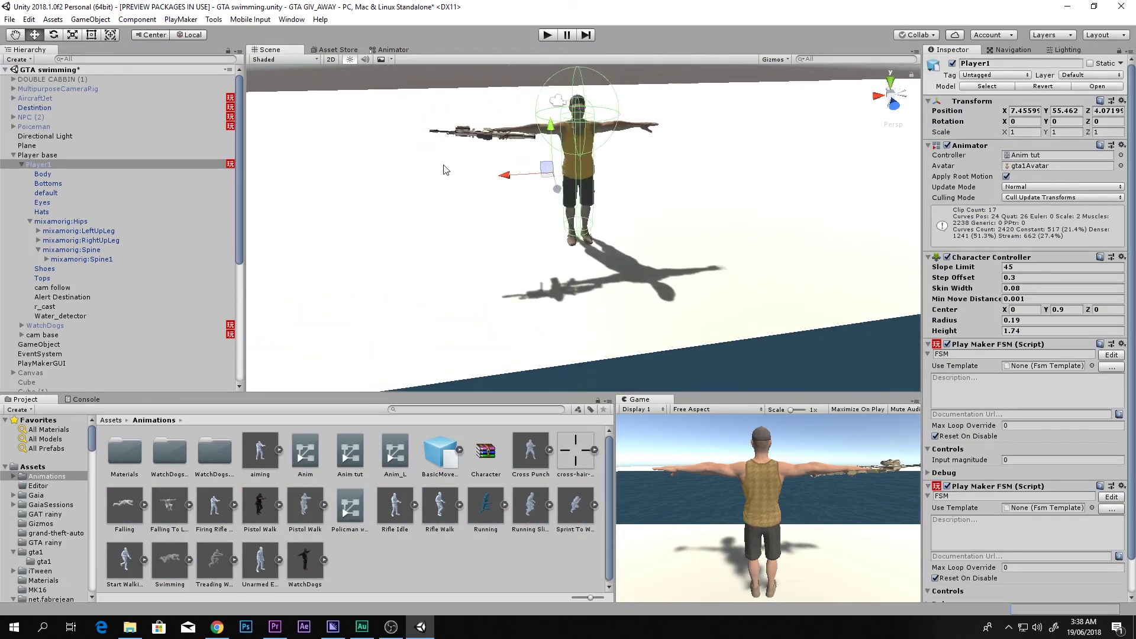
click(342, 556)
right_drag(609, 255, 563, 183)
scroll(563, 182, up, 8)
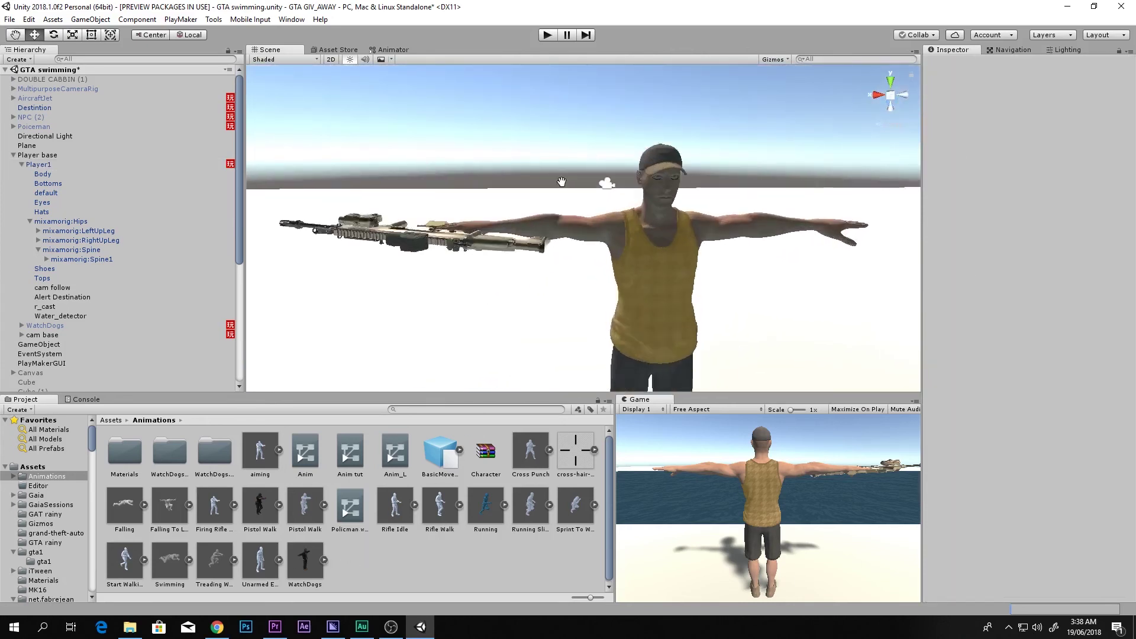
scroll(564, 187, up, 2)
scroll(532, 158, down, 5)
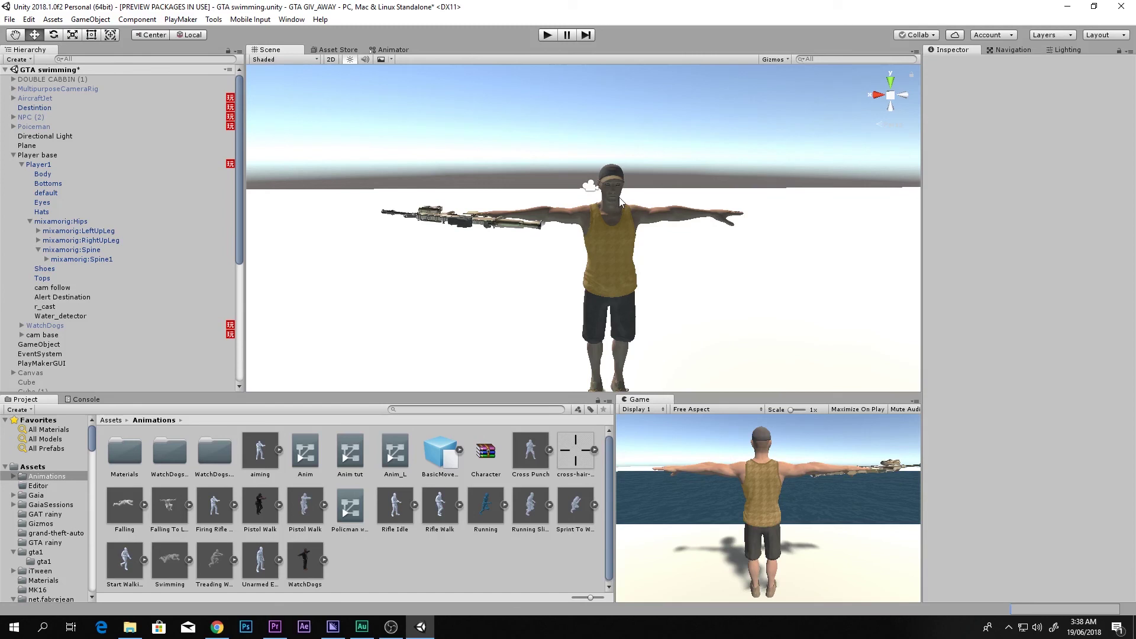